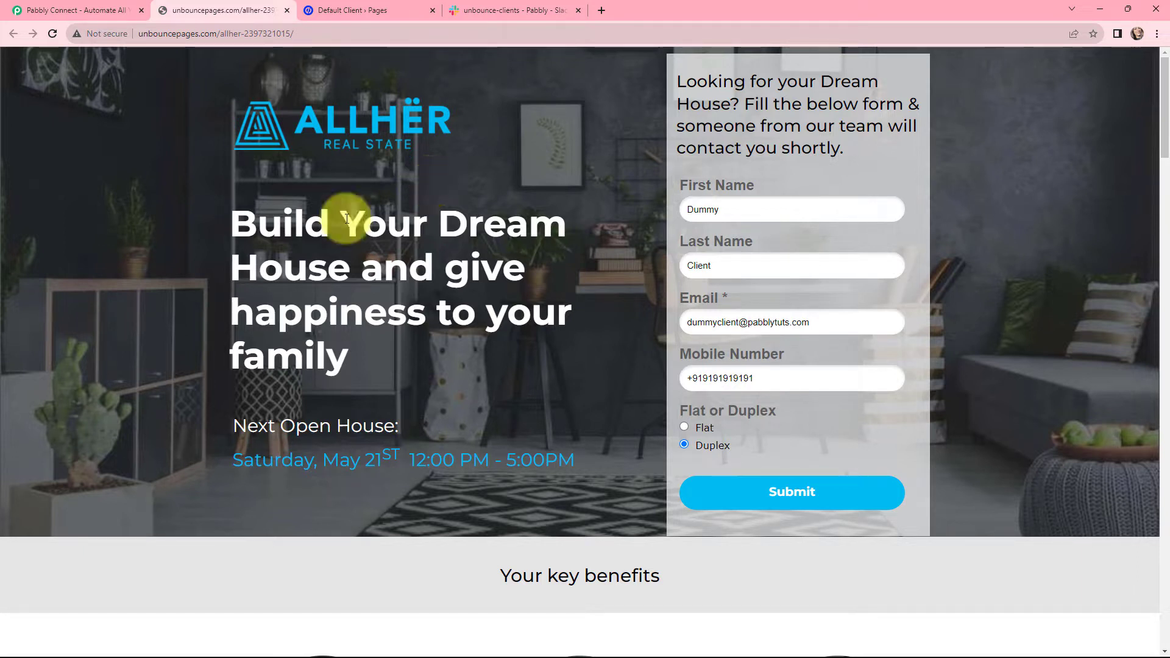
Step: Check the unbounce-clients Slack channel, switch to the Pabbly site, sign in and open Pabbly Connect
click(530, 10)
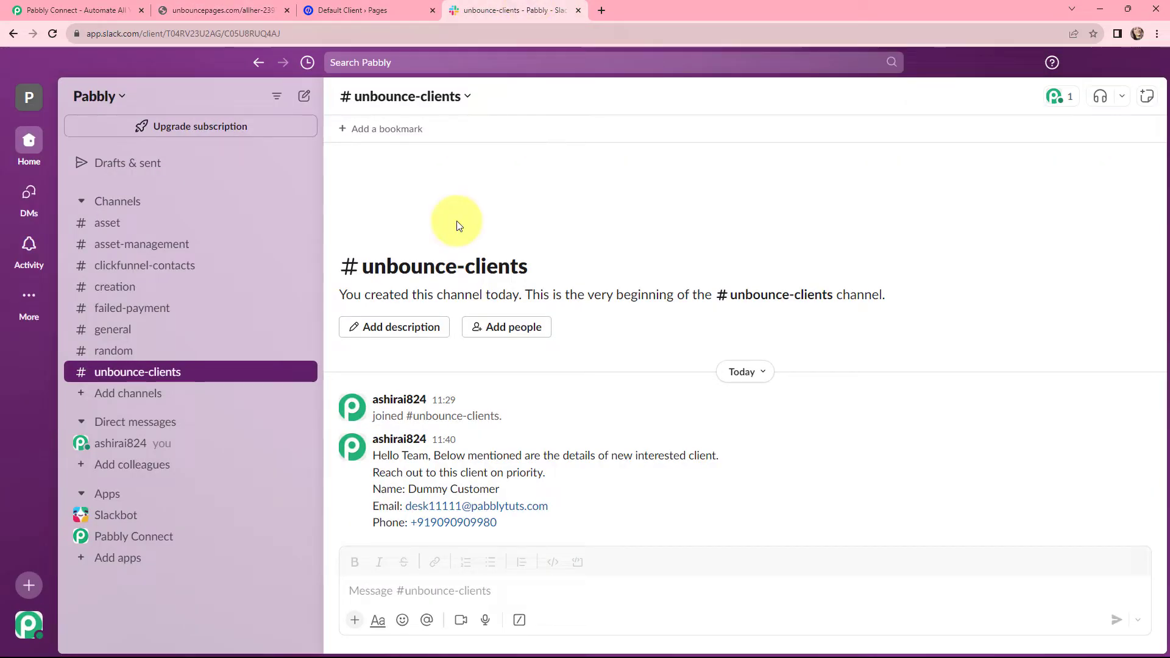
key(ctrl+1)
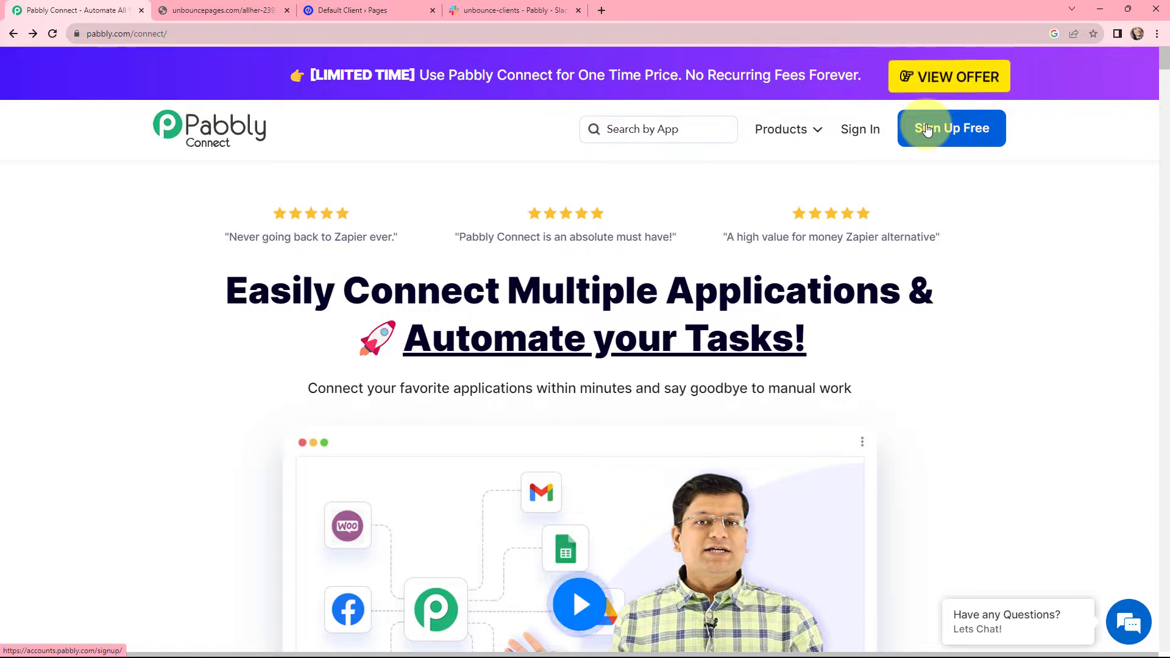
click(858, 131)
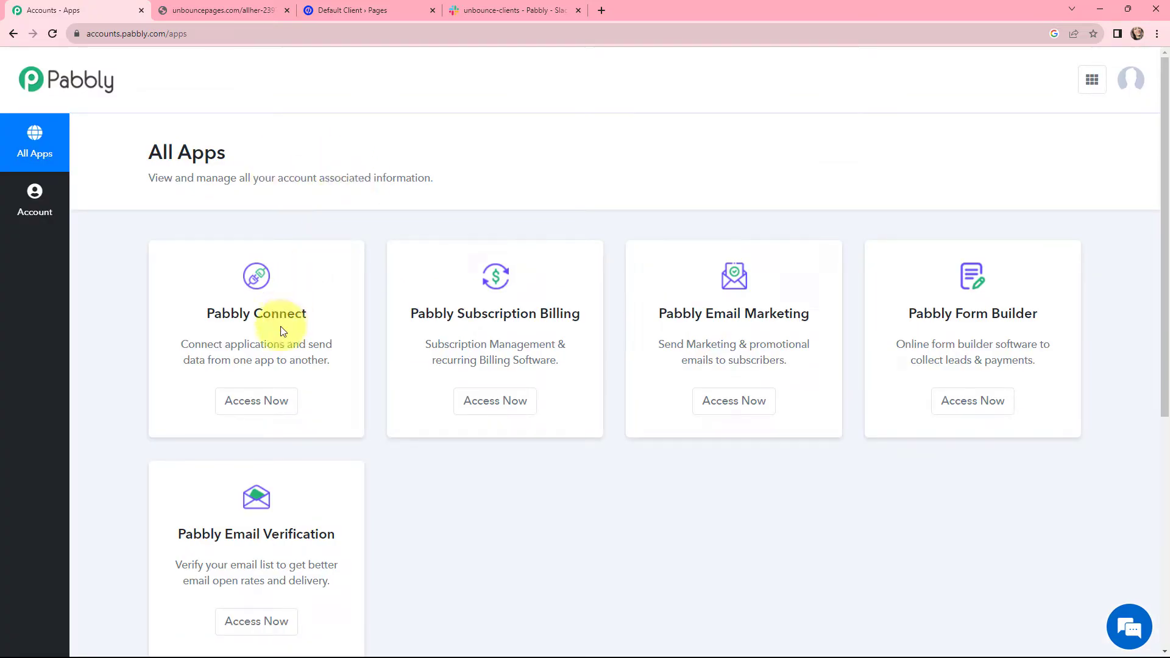
click(258, 402)
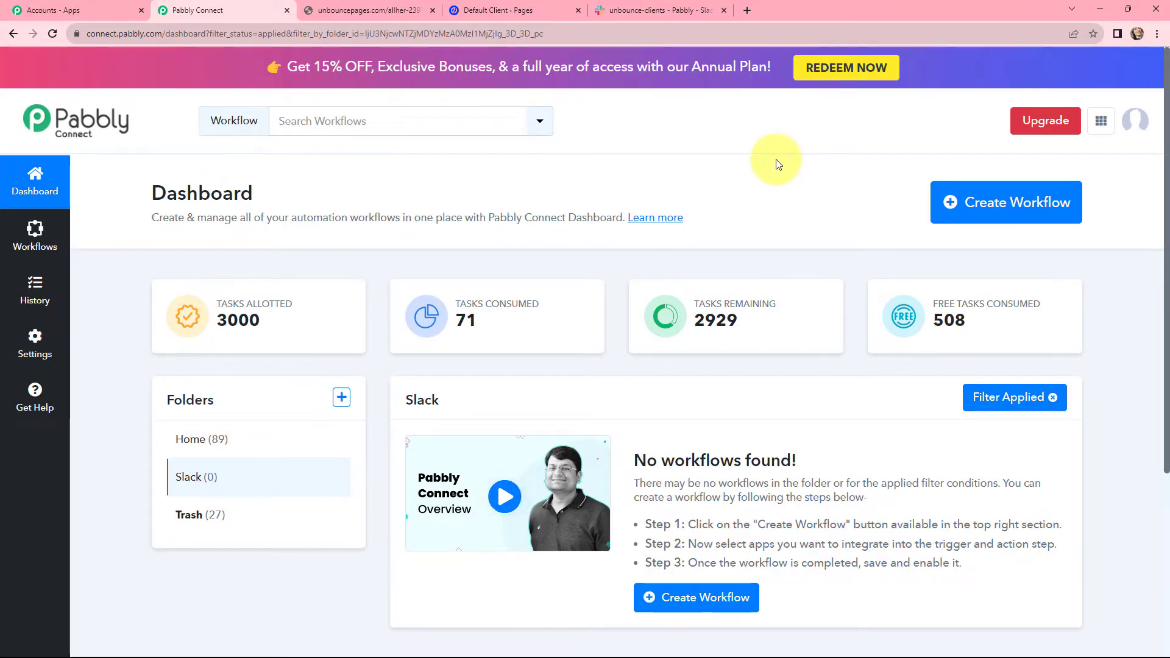
Step: Create a workflow named "Send Slack Channel Message for Unbounce Form Response" in the Slack folder
click(991, 210)
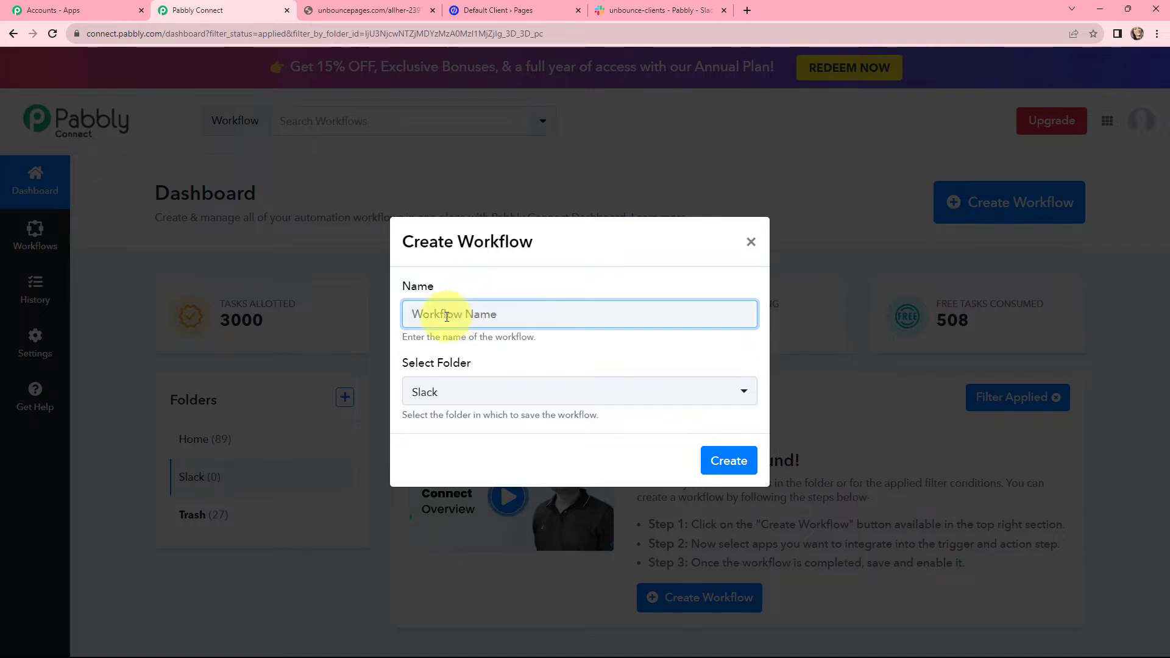
text(Send Slack Channel Message for Unbounce Form Response)
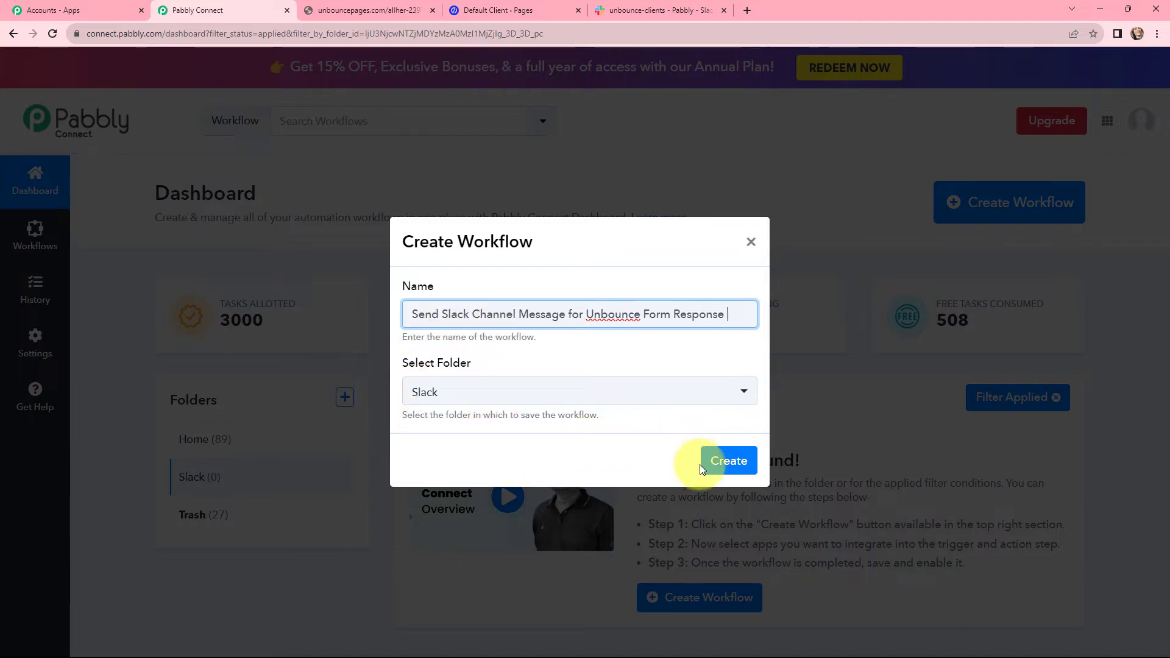
click(720, 464)
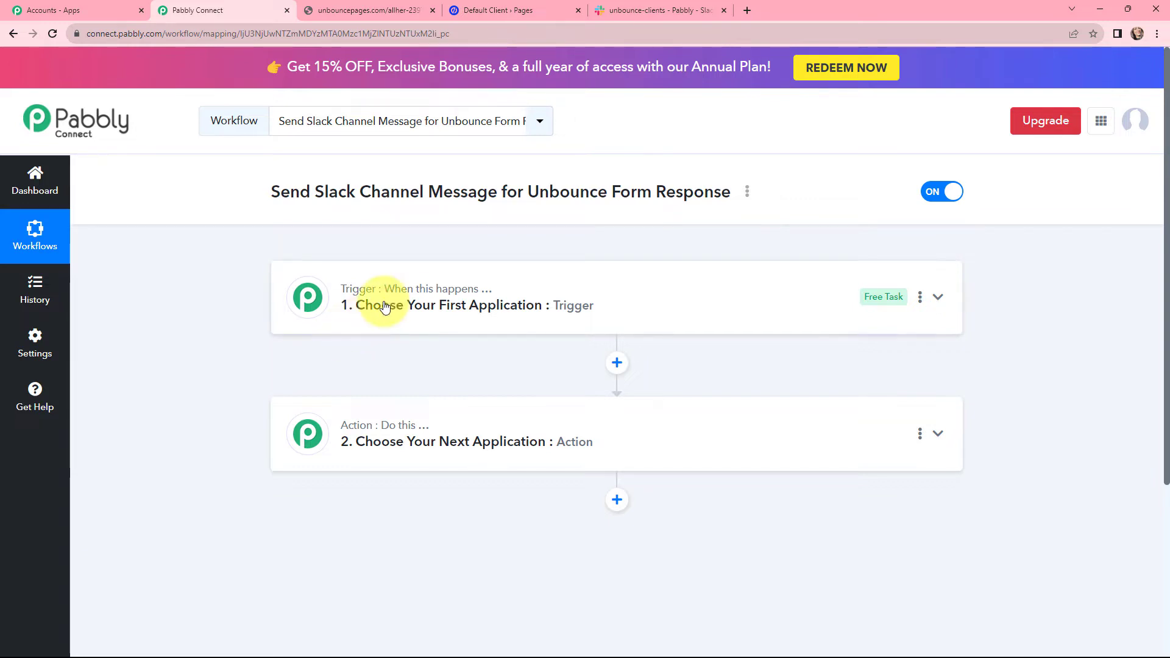
Step: Set the workflow's trigger to the Unbounce app with the New Form Submission event
mouse_move(383, 429)
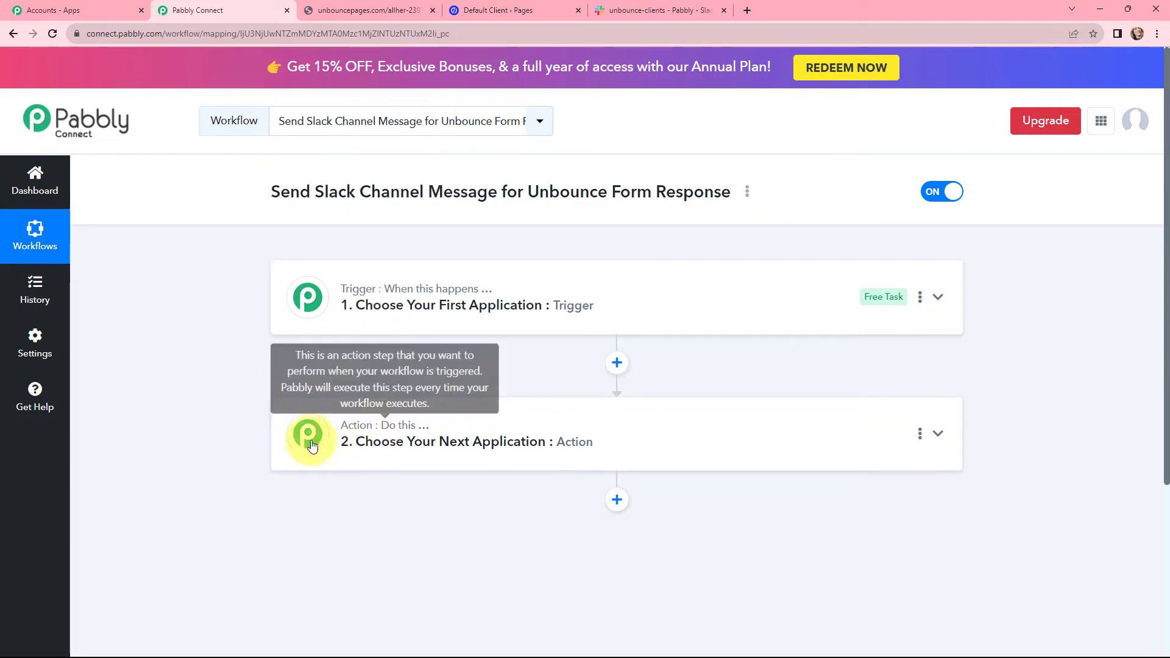
click(449, 302)
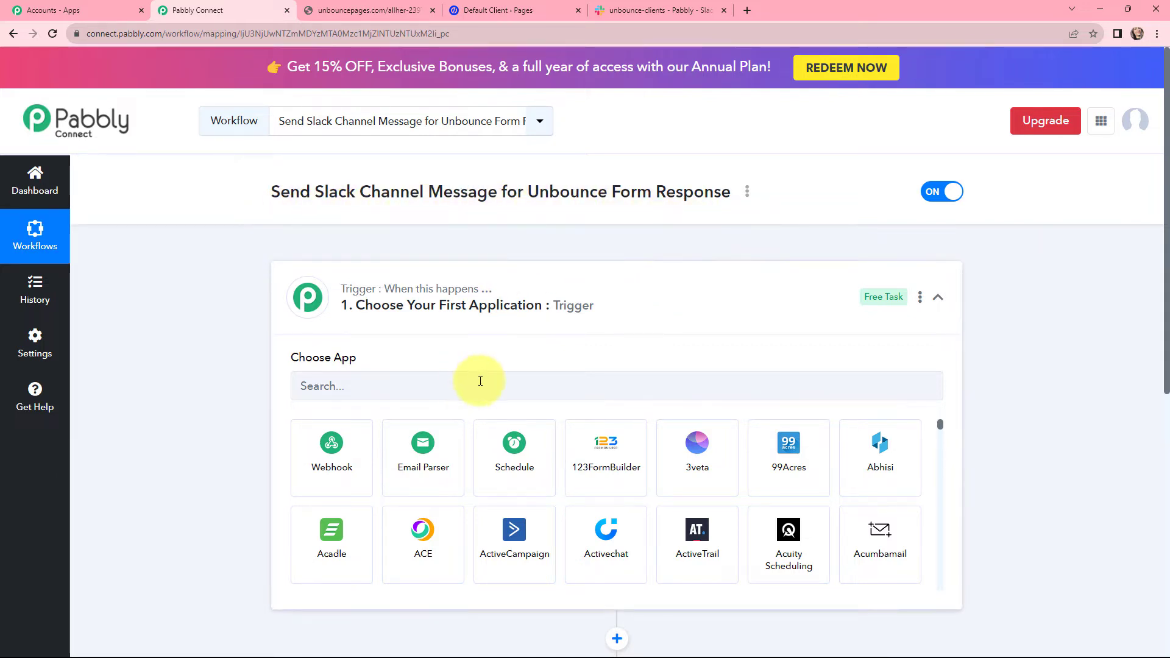
click(432, 390)
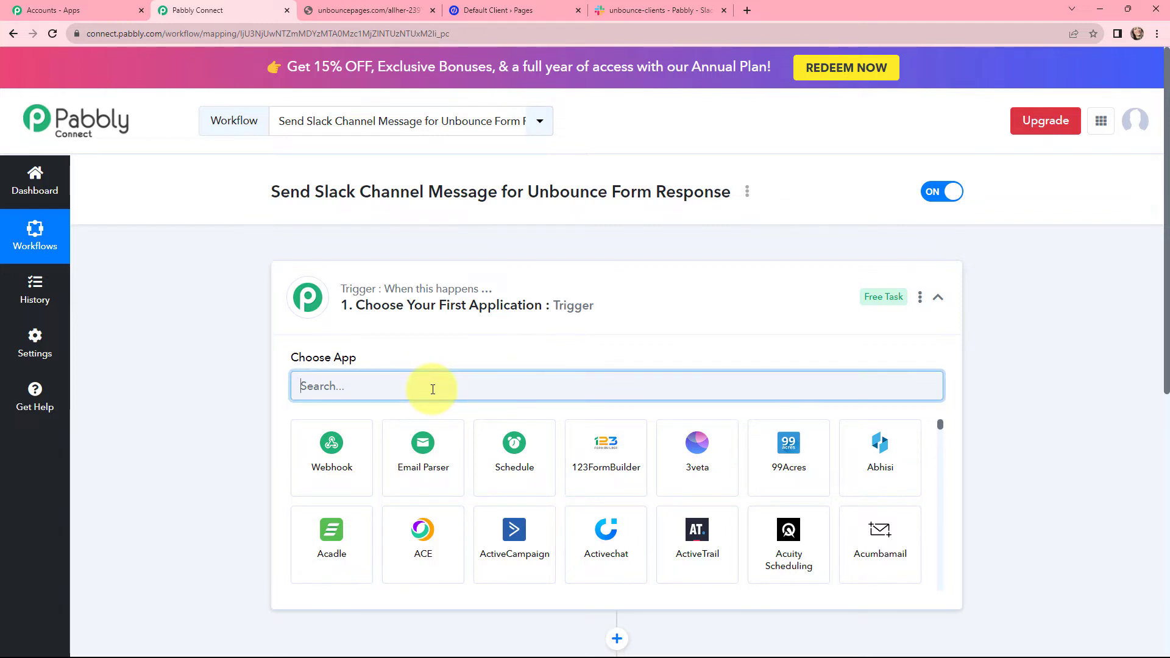
text(unb)
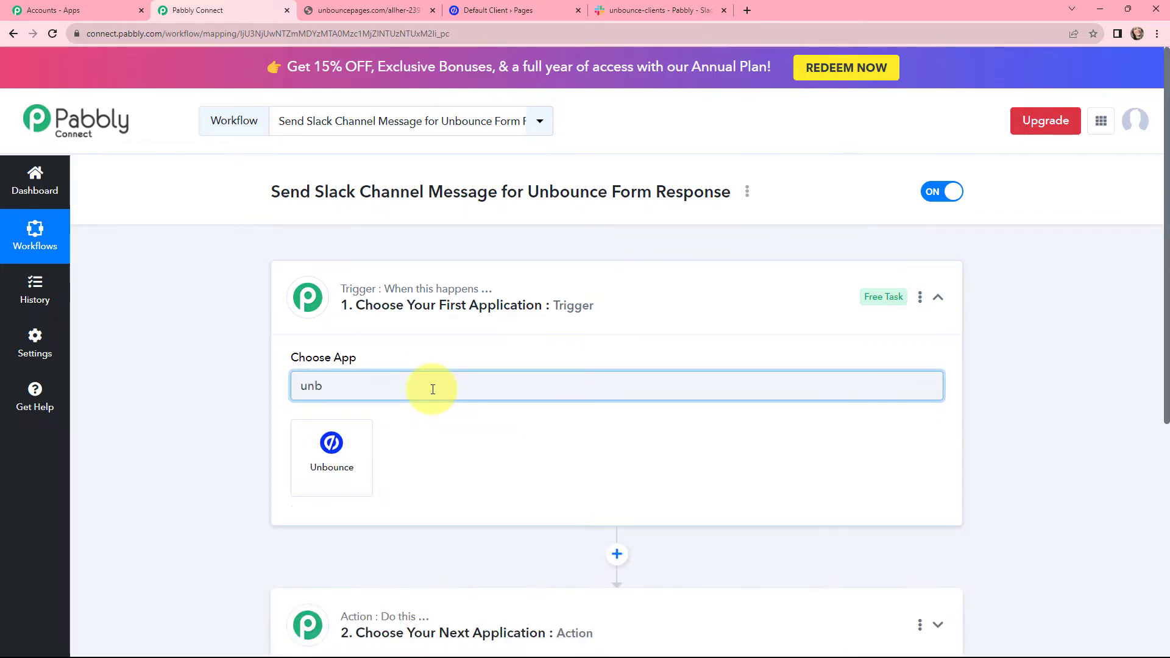
click(321, 457)
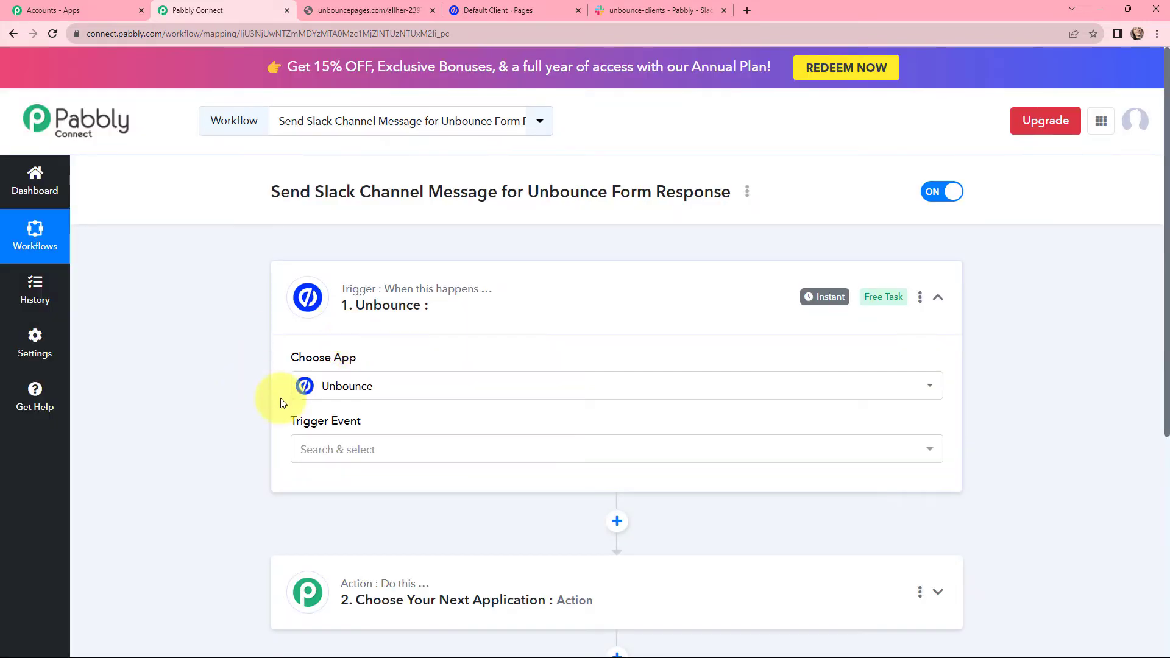
click(354, 448)
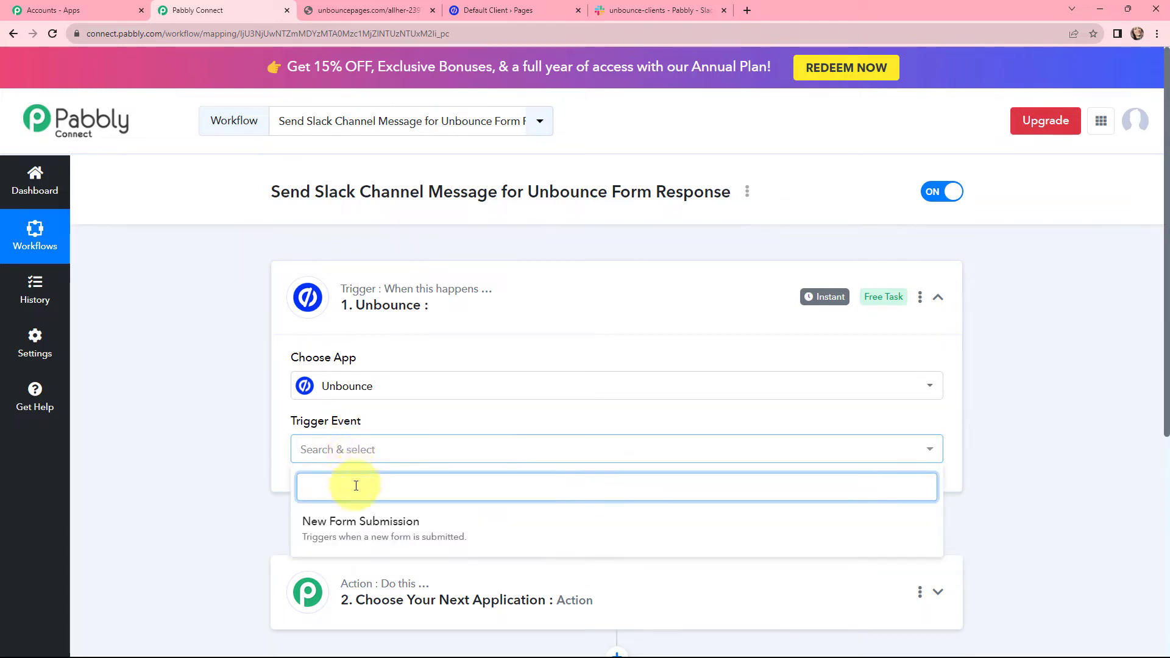
click(358, 523)
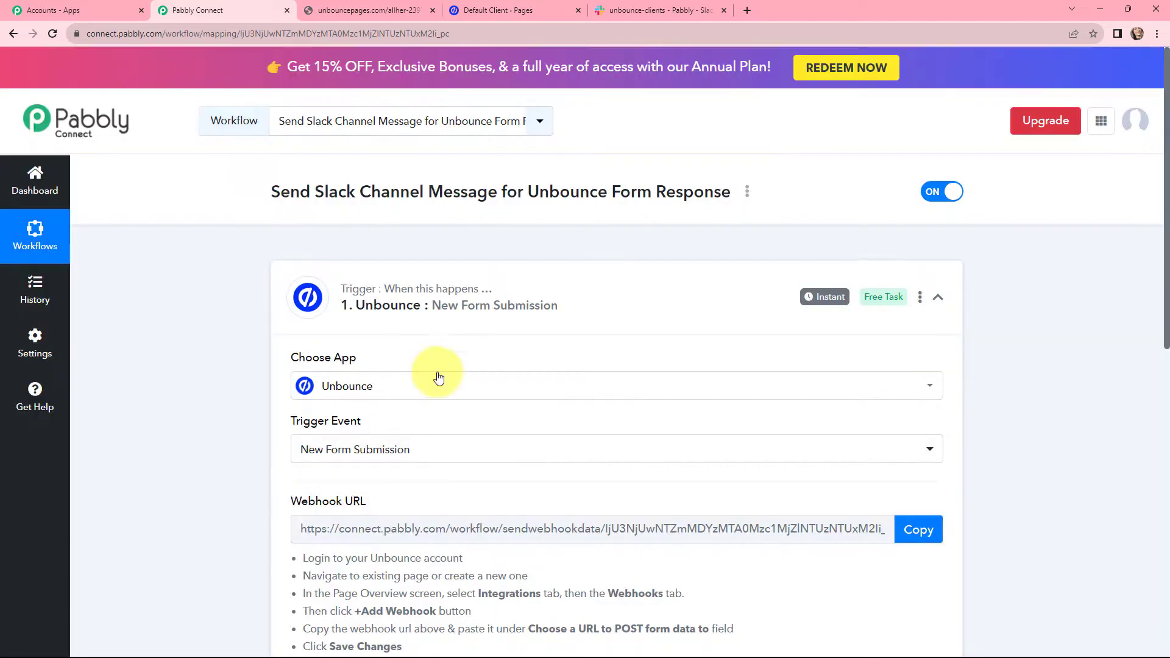
Step: Review the webhook setup instructions, switch to Unbounce and start adding a webhook to the Allher page's integrations
scroll(227, 308, down, 3)
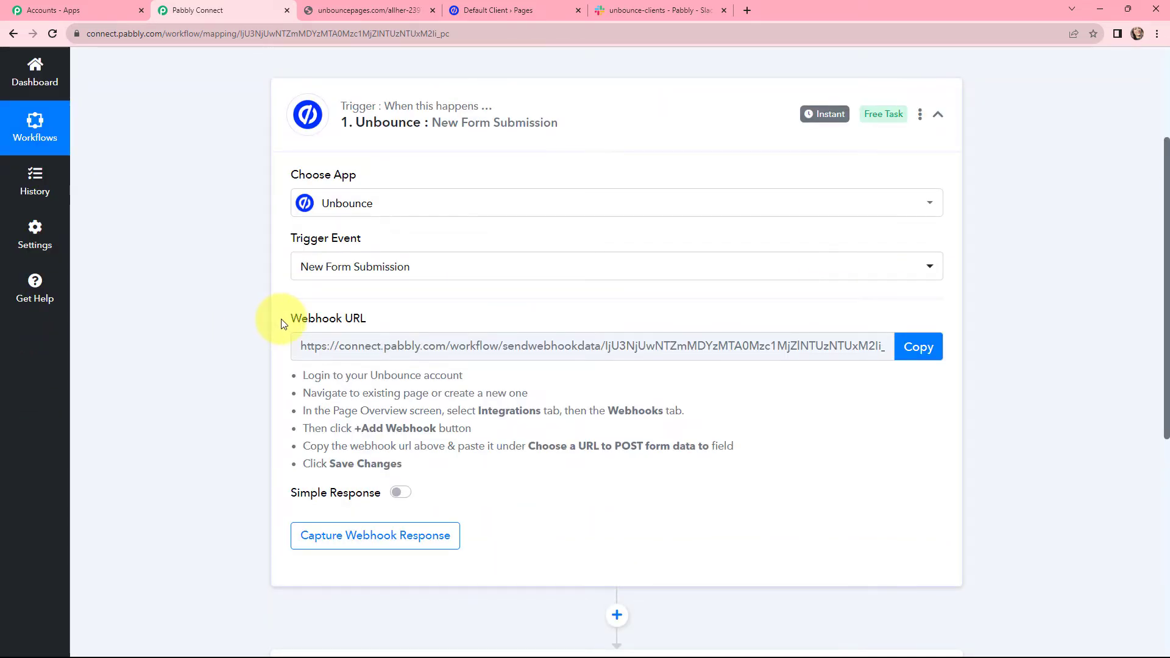
drag(281, 320, 362, 323)
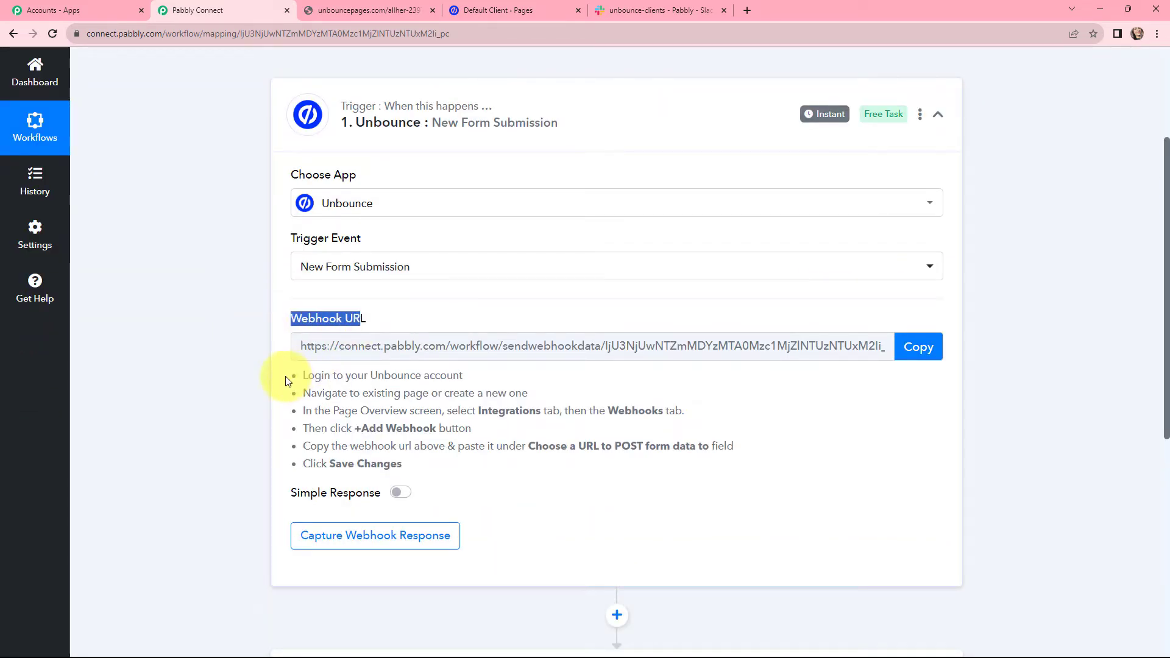
drag(292, 373, 405, 465)
click(217, 412)
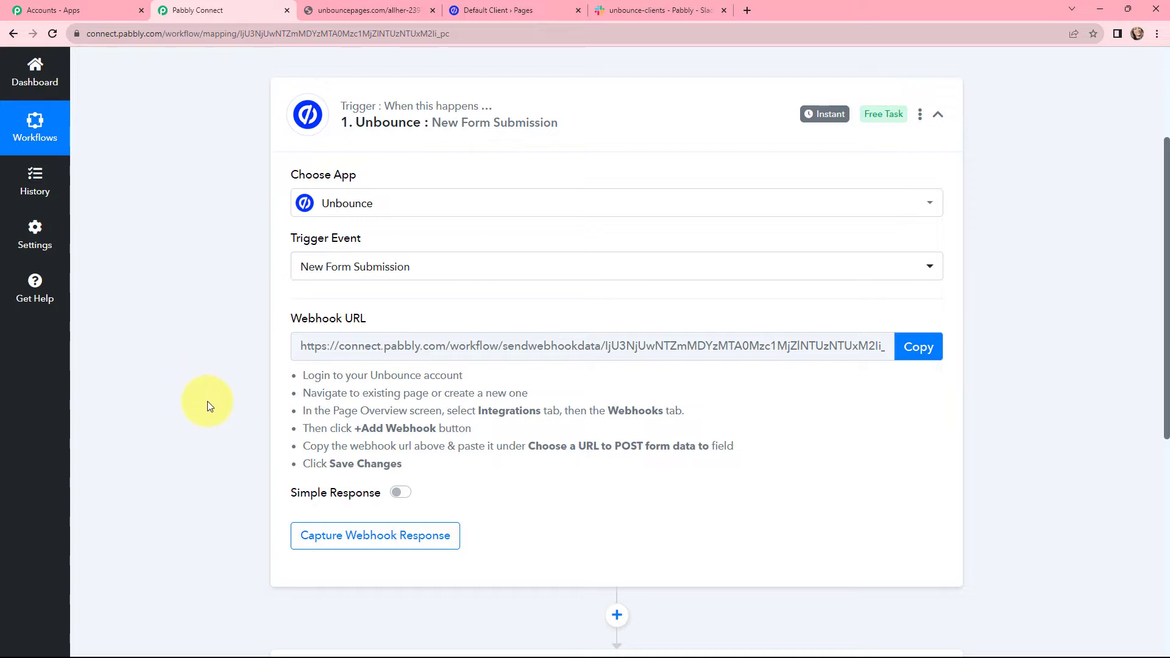
click(506, 11)
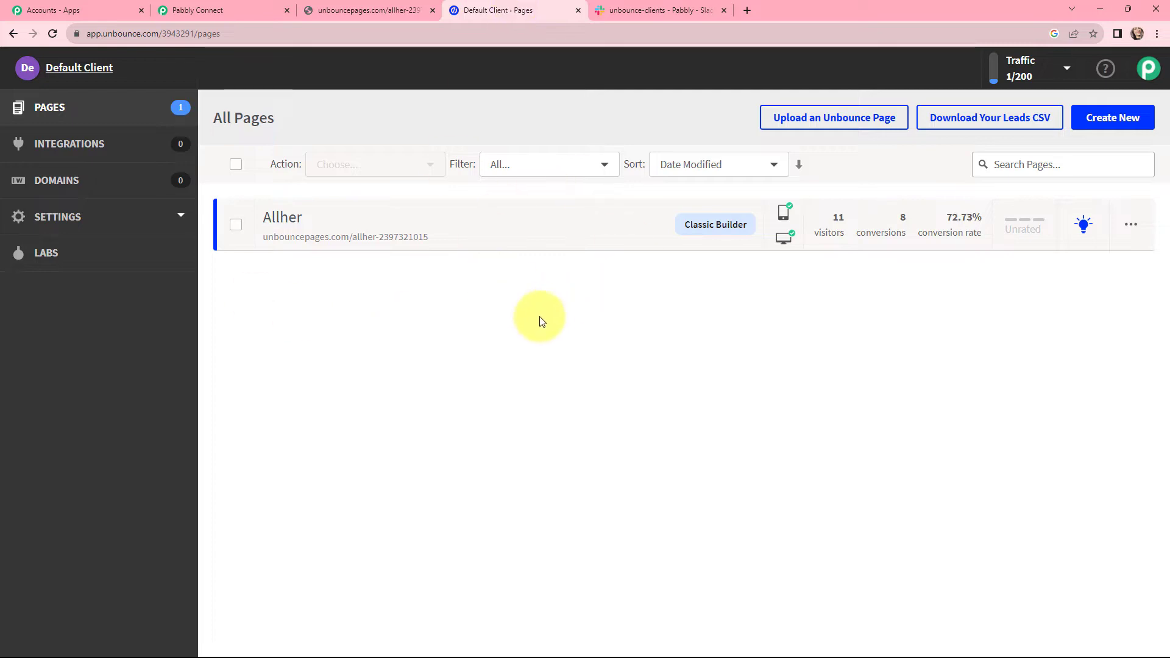
click(406, 210)
click(467, 200)
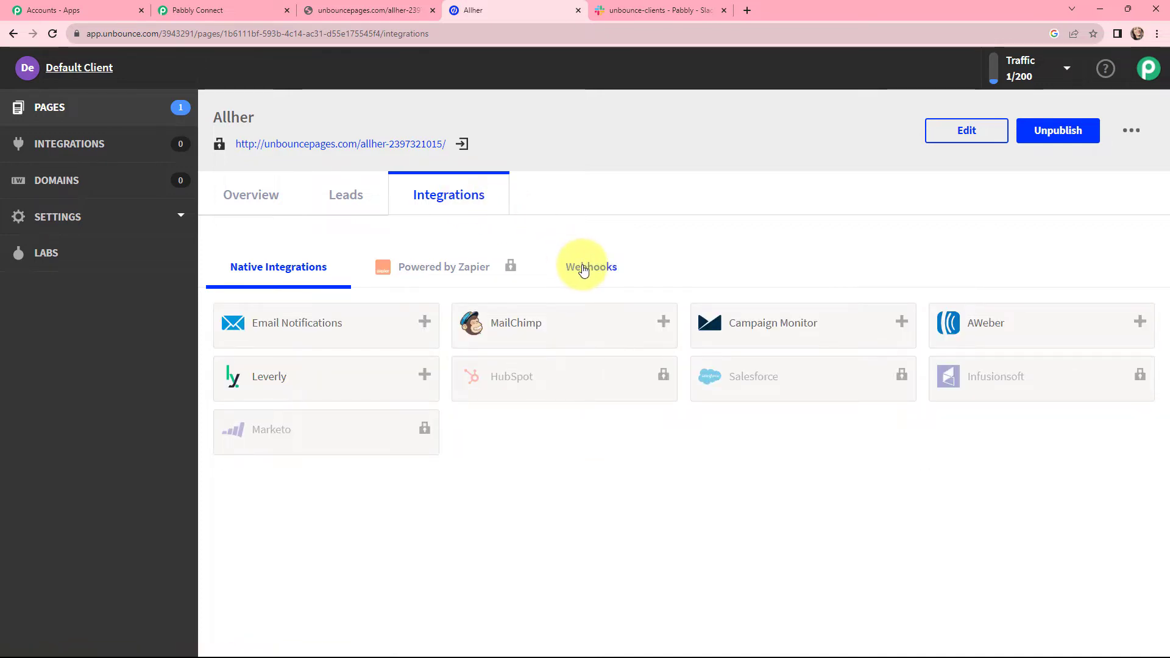
click(584, 270)
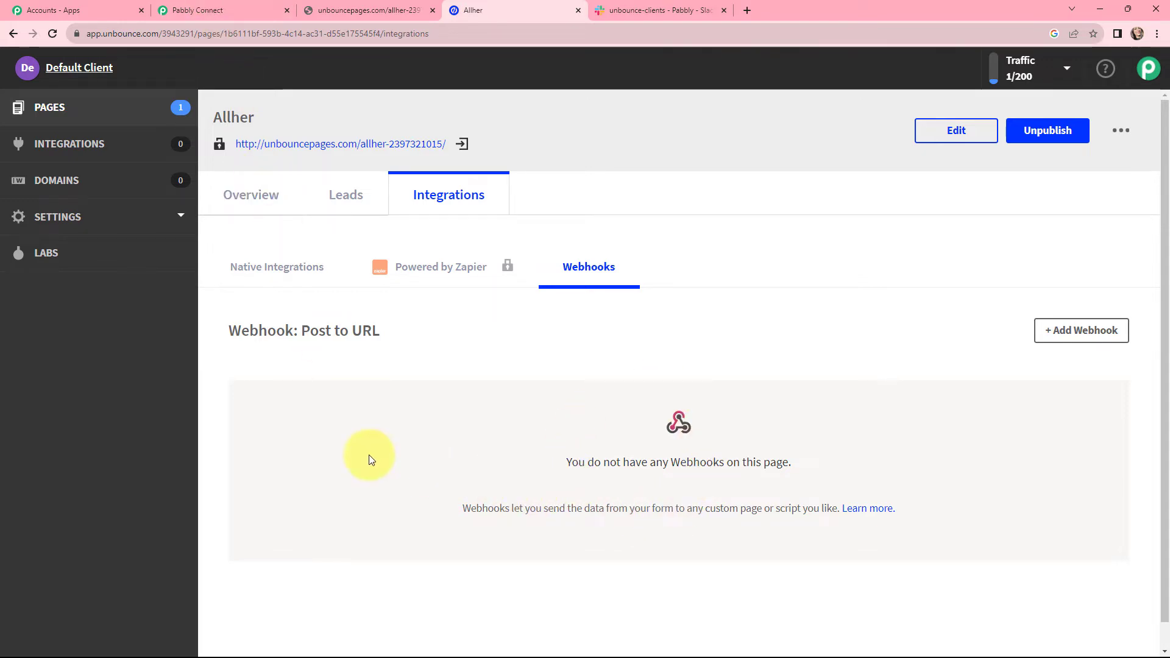
click(1072, 333)
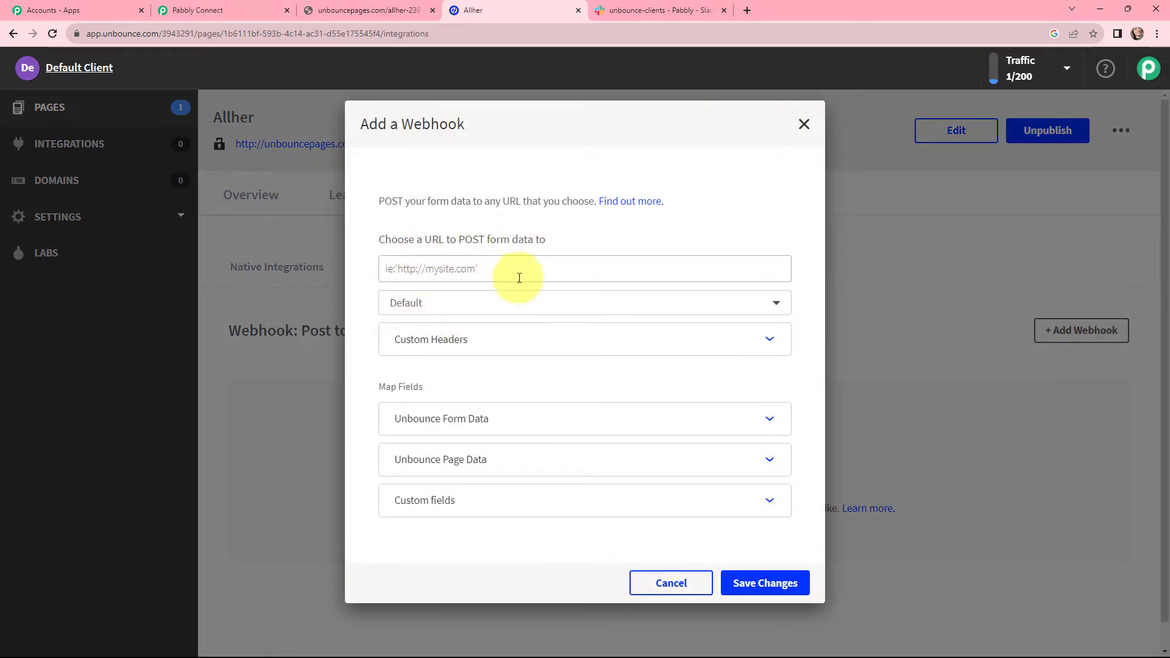
Step: Copy the trigger's webhook URL from Pabbly Connect, paste it as the POST URL in Unbounce's new webhook, and save it
click(235, 6)
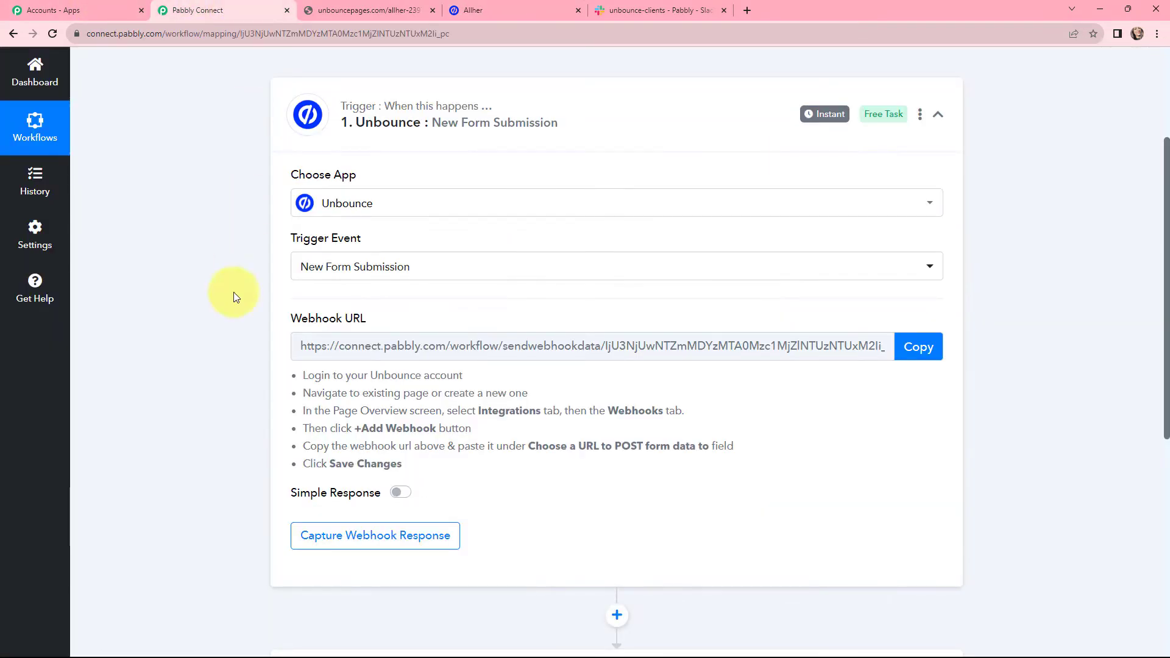
click(914, 352)
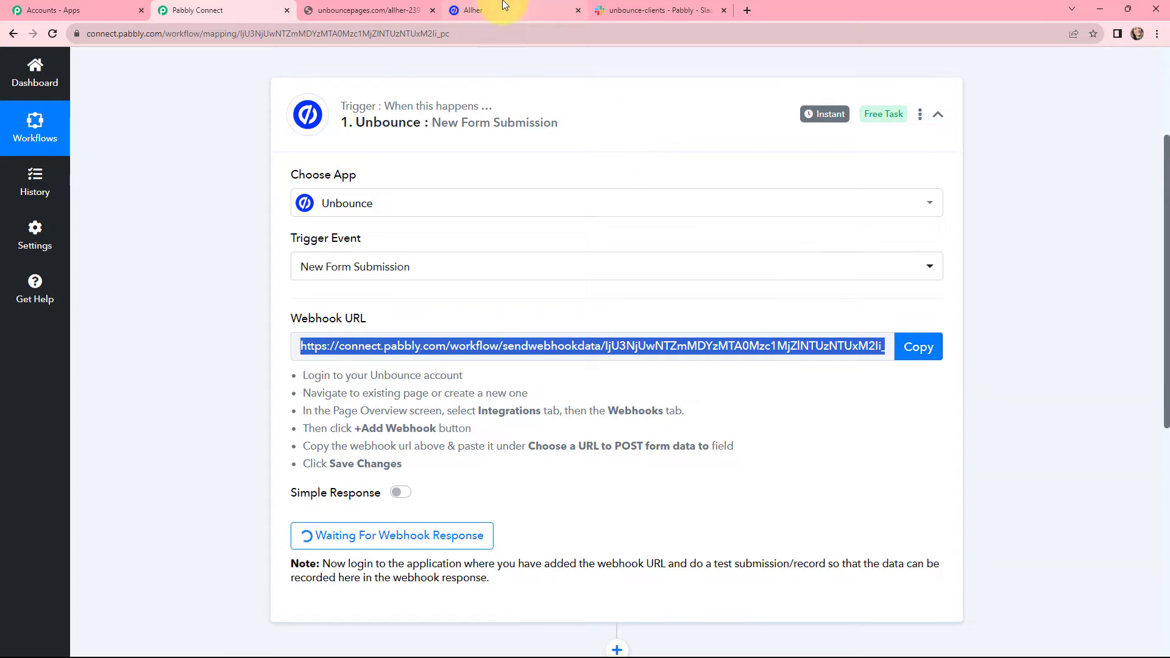
click(504, 5)
click(472, 268)
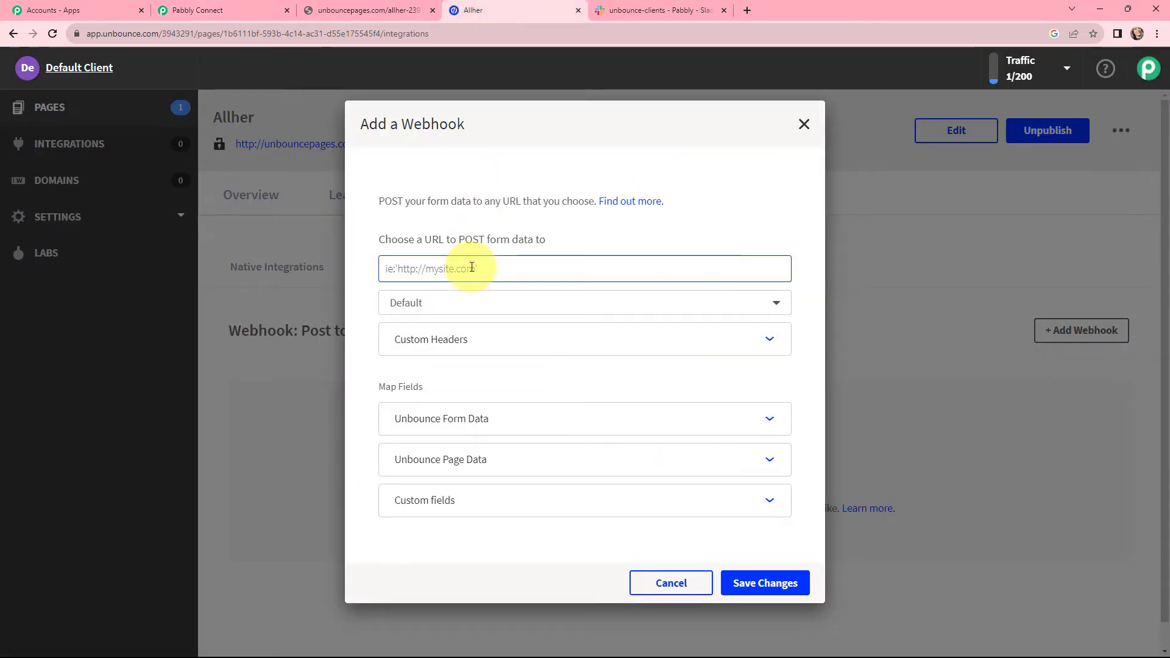
key(ctrl+v)
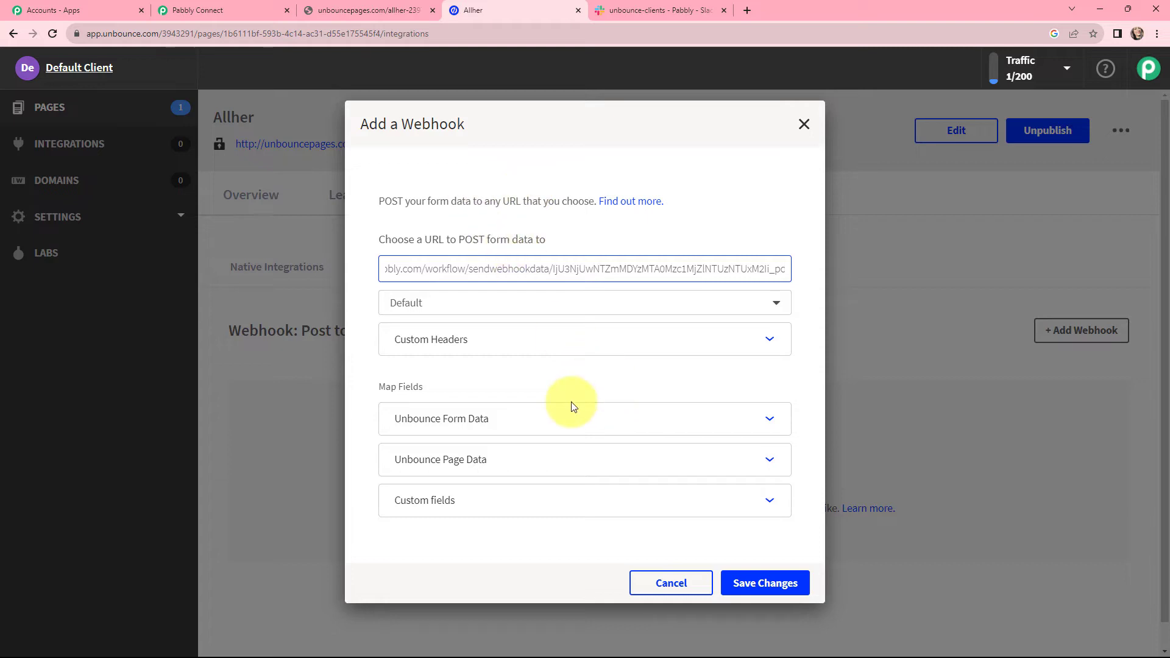
click(767, 582)
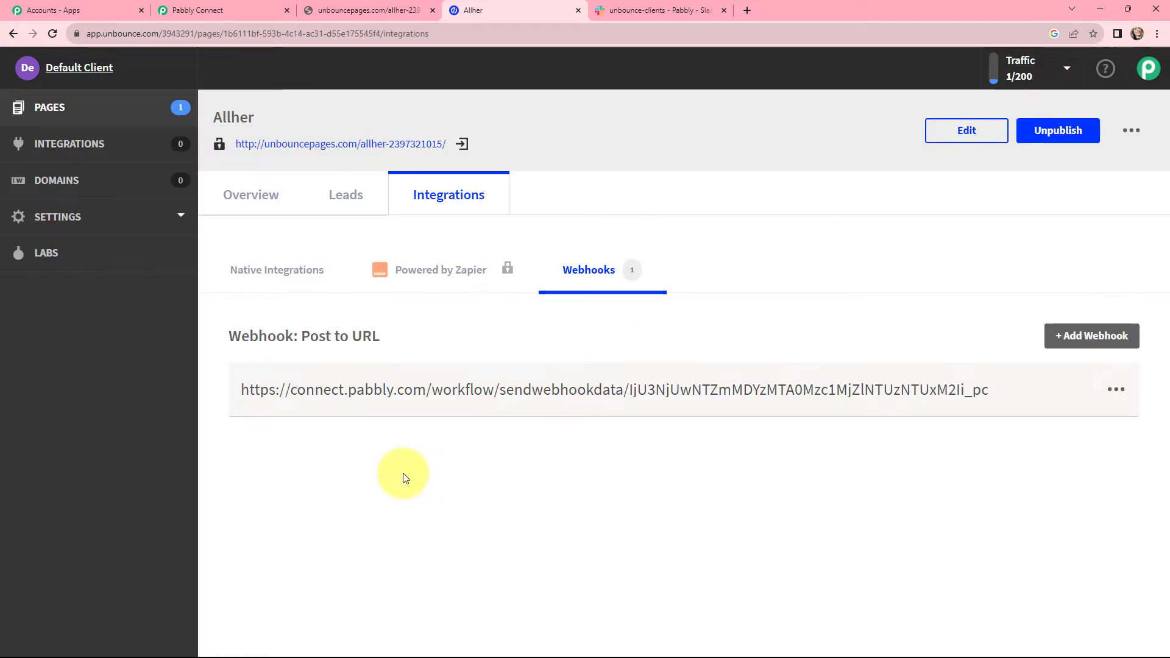
Step: Submit the filled-in lead form on the Allher landing page as a test and return to Pabbly Connect
click(210, 10)
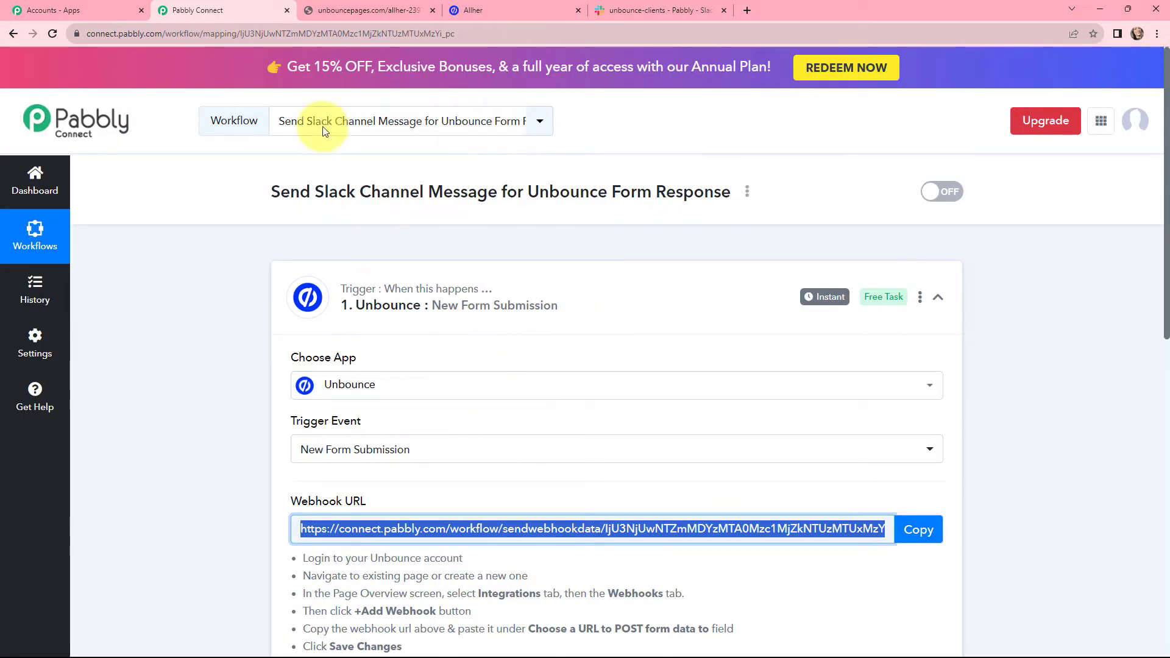
click(352, 7)
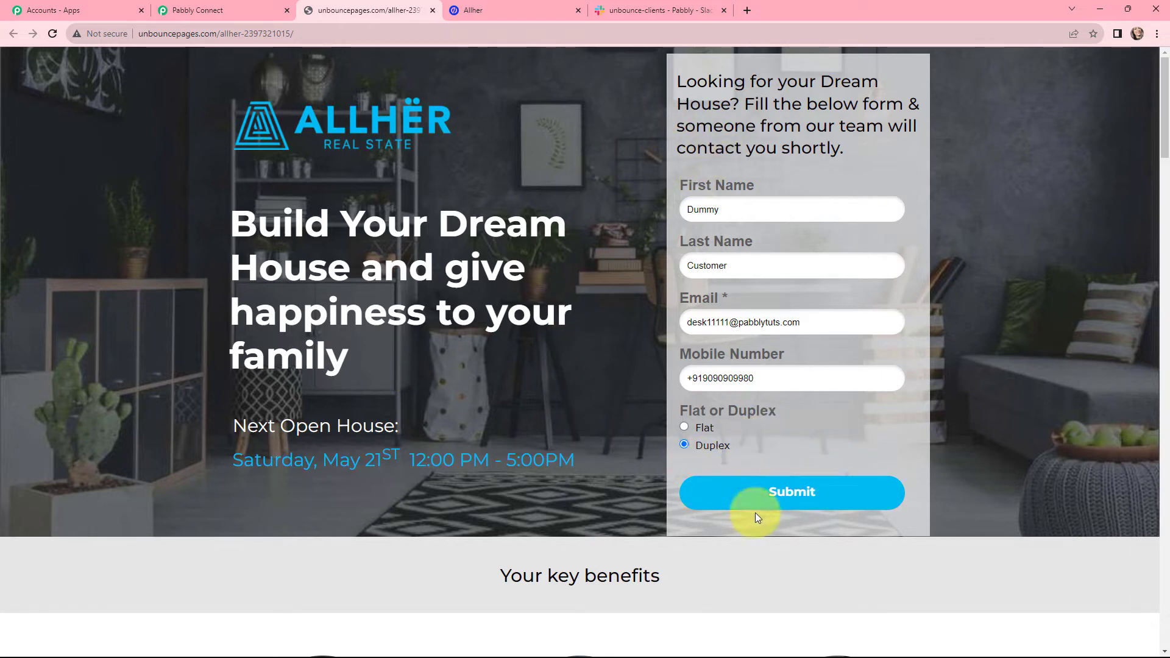
click(792, 498)
key(ctrl+shift+Tab)
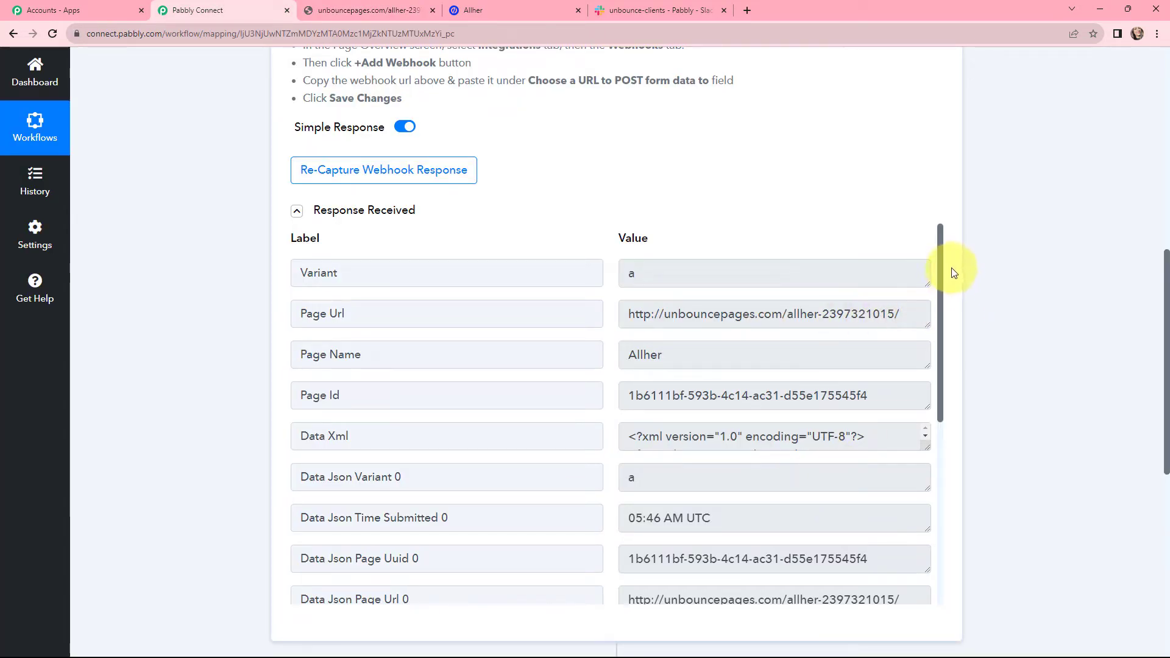
Step: Examine the captured webhook response, checking the submitted mobile number, name, email and Flat Or Duplex fields
scroll(969, 251, down, 1)
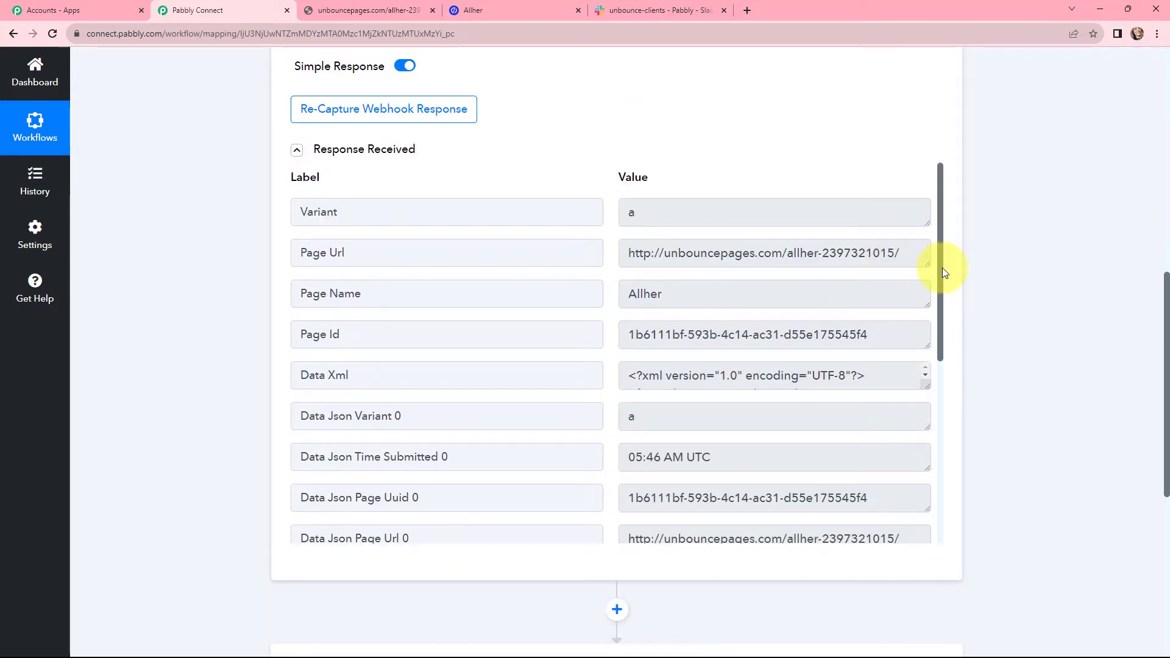
drag(942, 268, 937, 455)
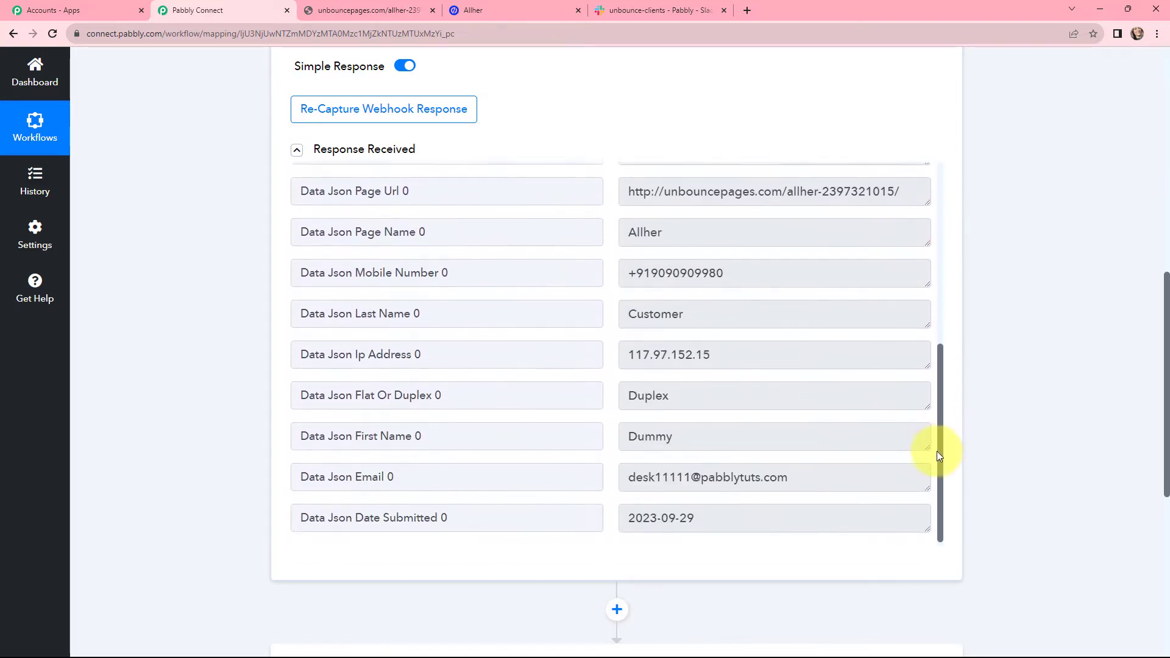
click(799, 275)
drag(799, 275, 625, 275)
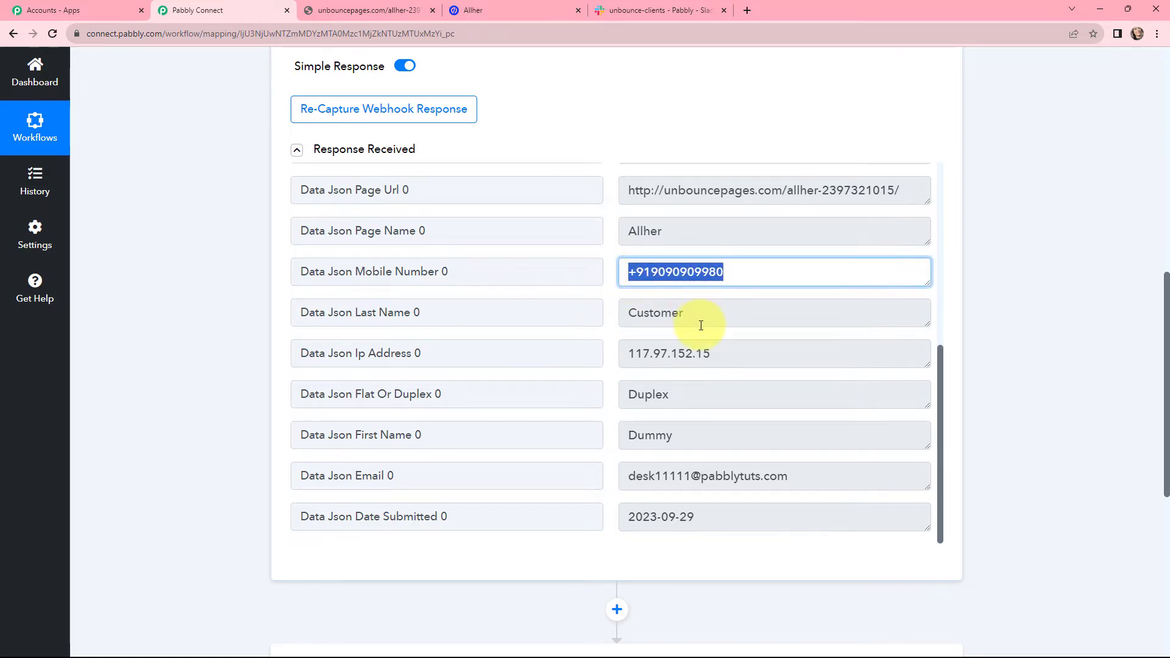
click(701, 323)
click(920, 399)
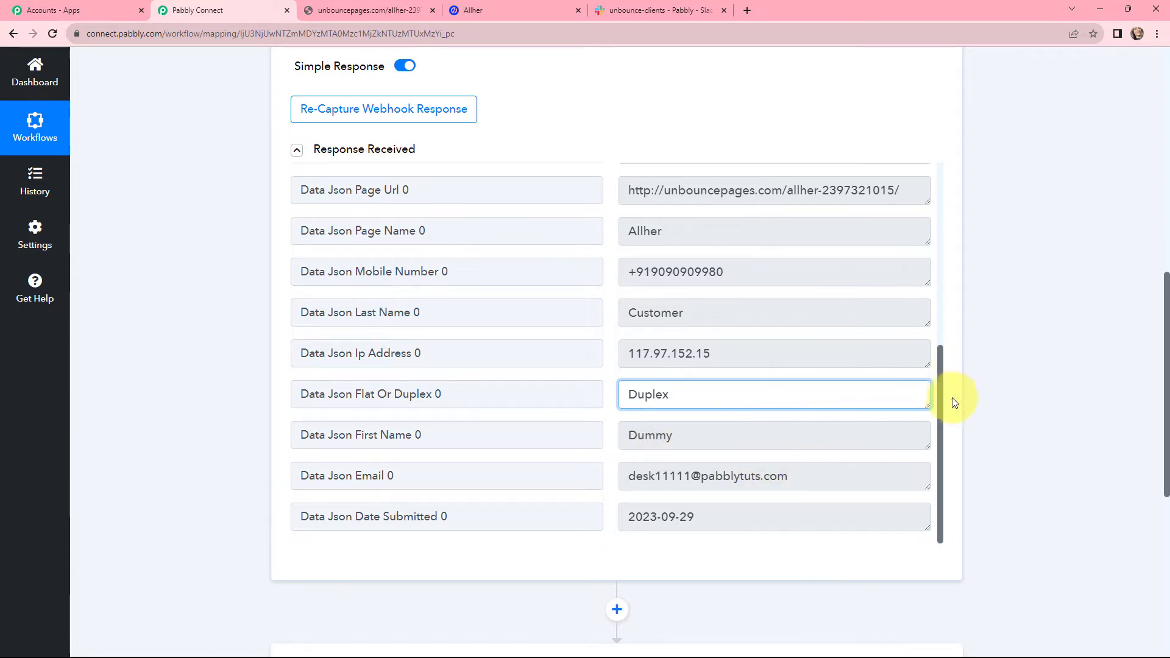
click(1050, 404)
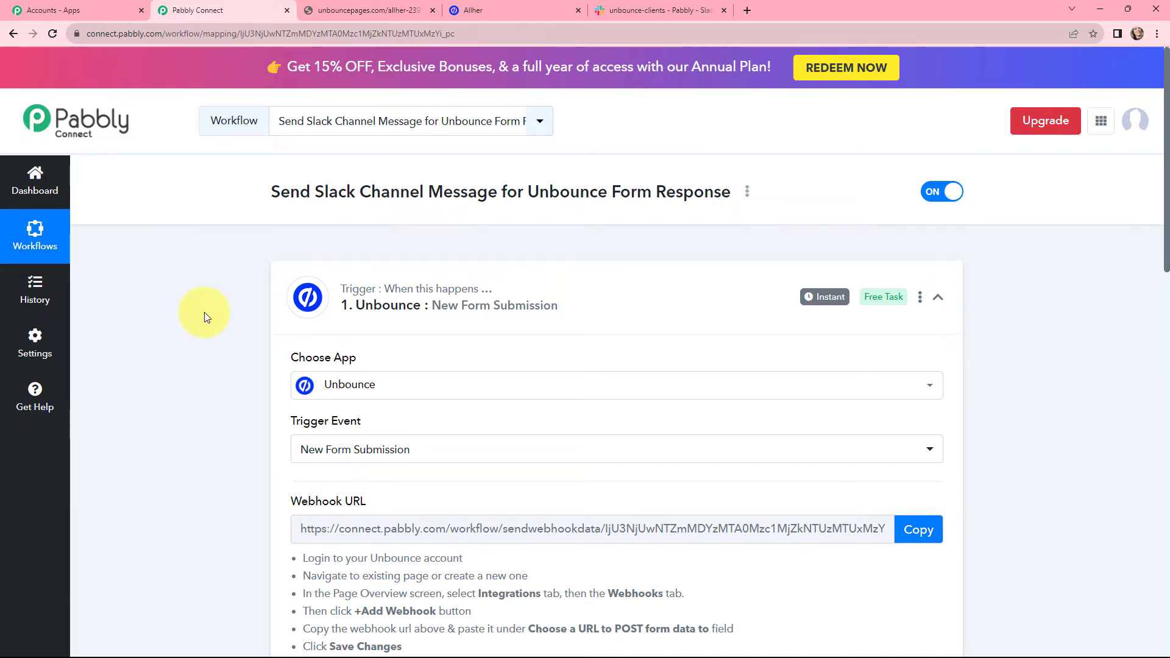
mouse_move(825, 303)
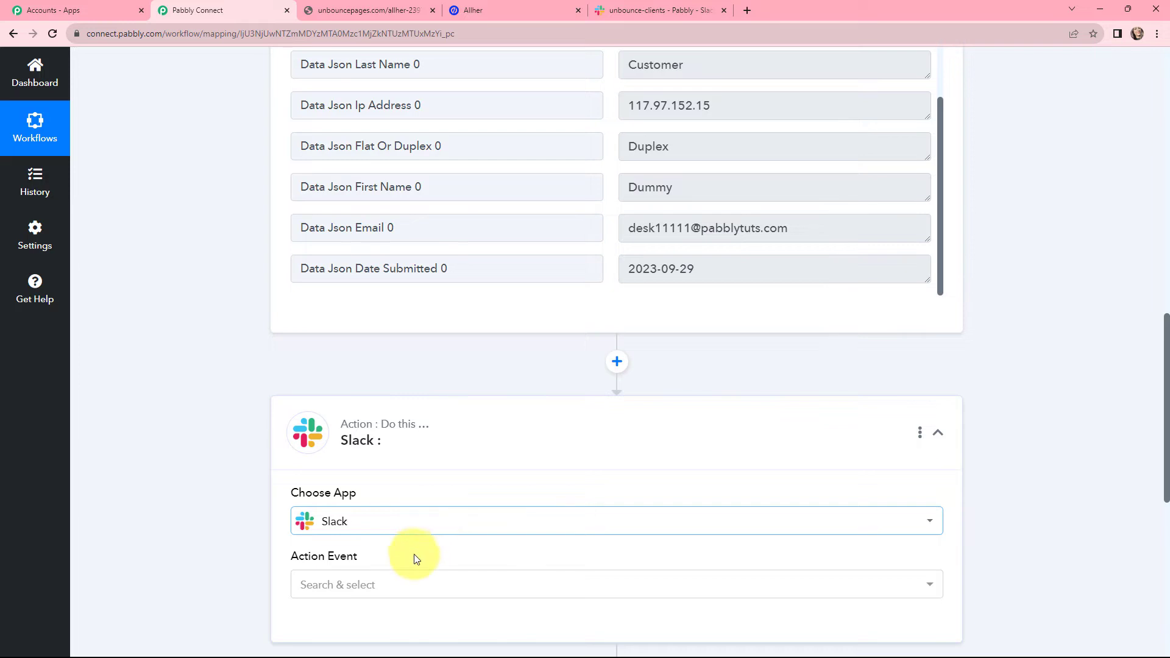
Step: Set the Slack action event to Send Channel Message and connect it through the existing Slack #3 connection
click(360, 586)
click(362, 586)
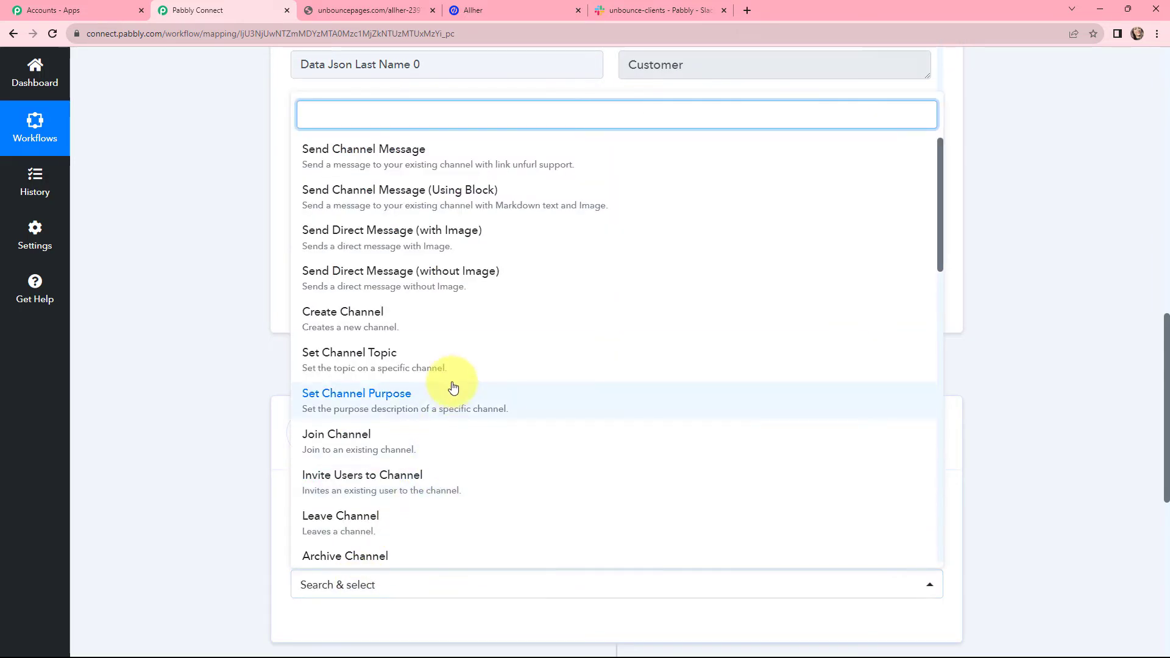
click(405, 153)
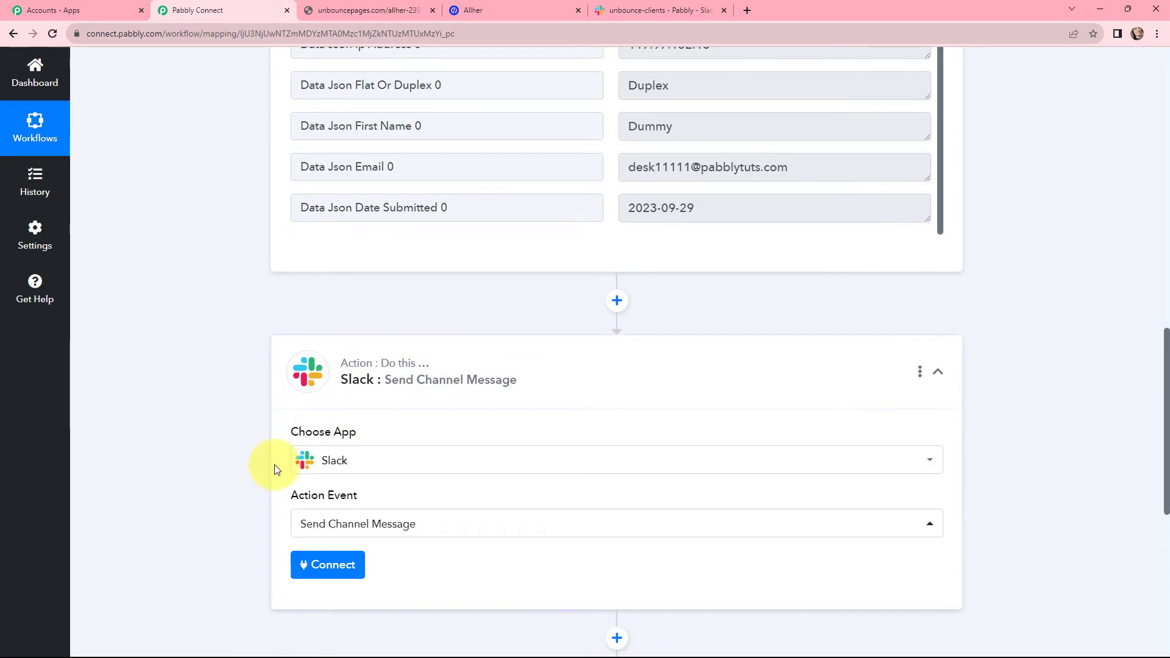
click(322, 566)
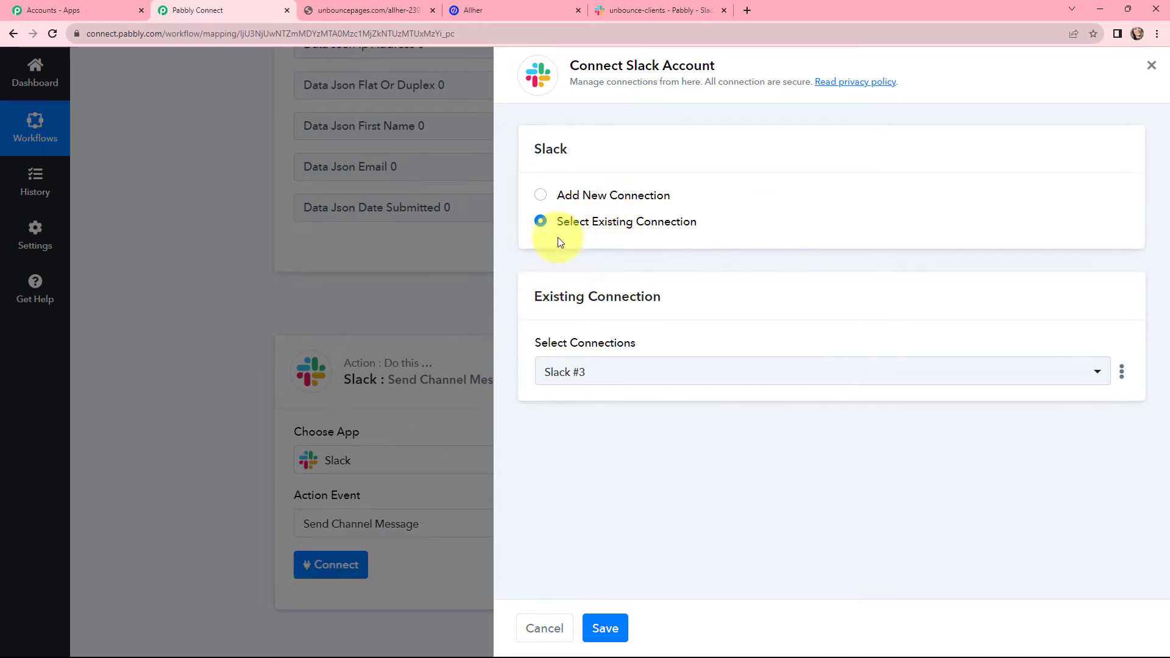
click(540, 196)
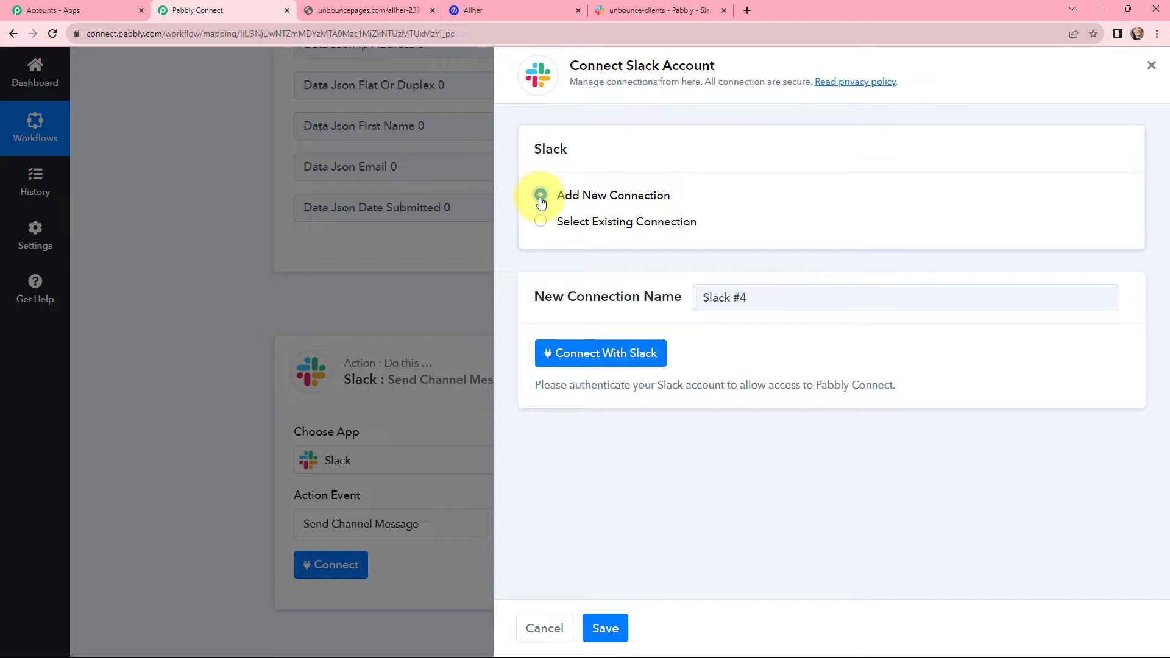
click(541, 221)
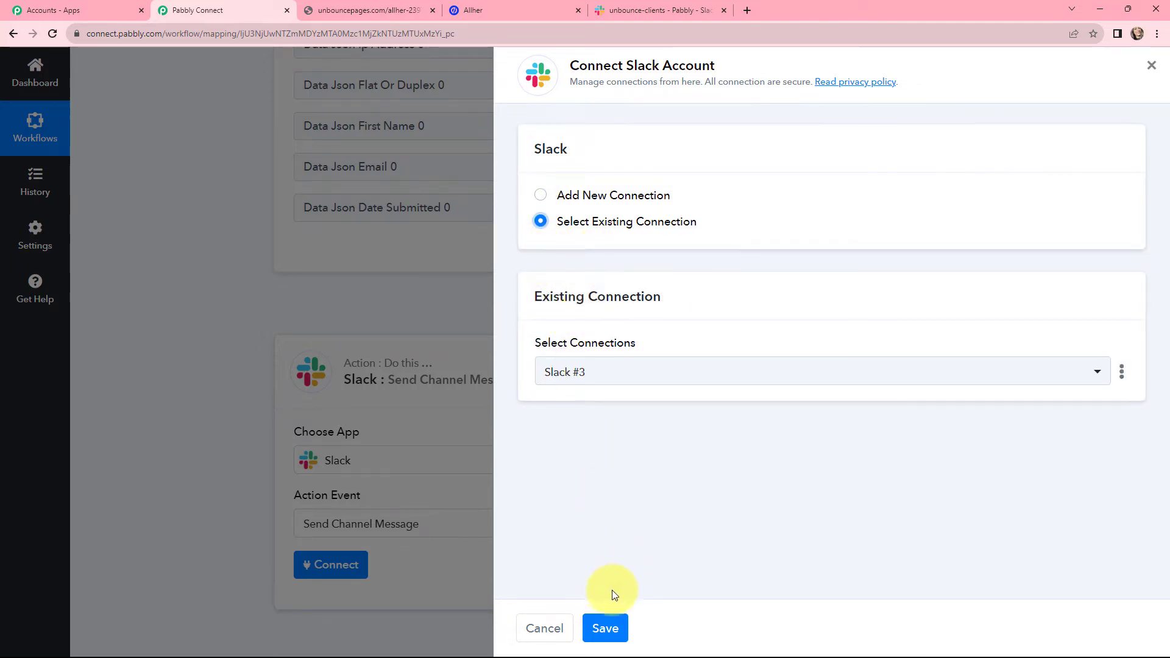
click(601, 625)
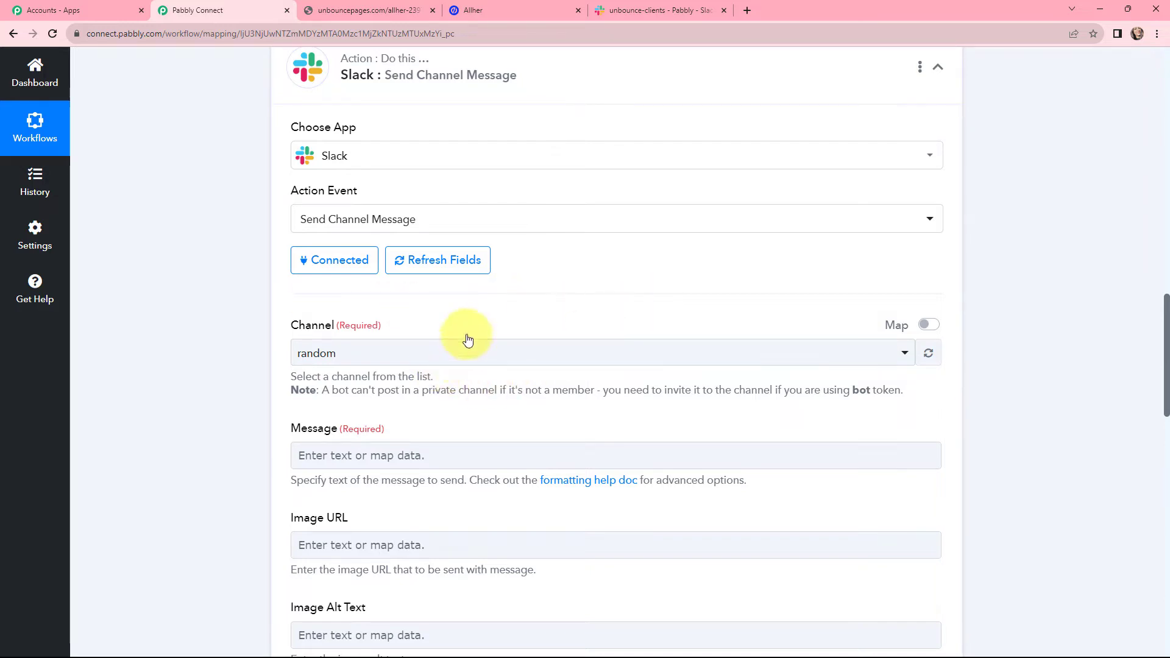
Step: Check the target channel in Slack, return to Pabbly Connect and set the action's channel to unbounce-clients
click(656, 10)
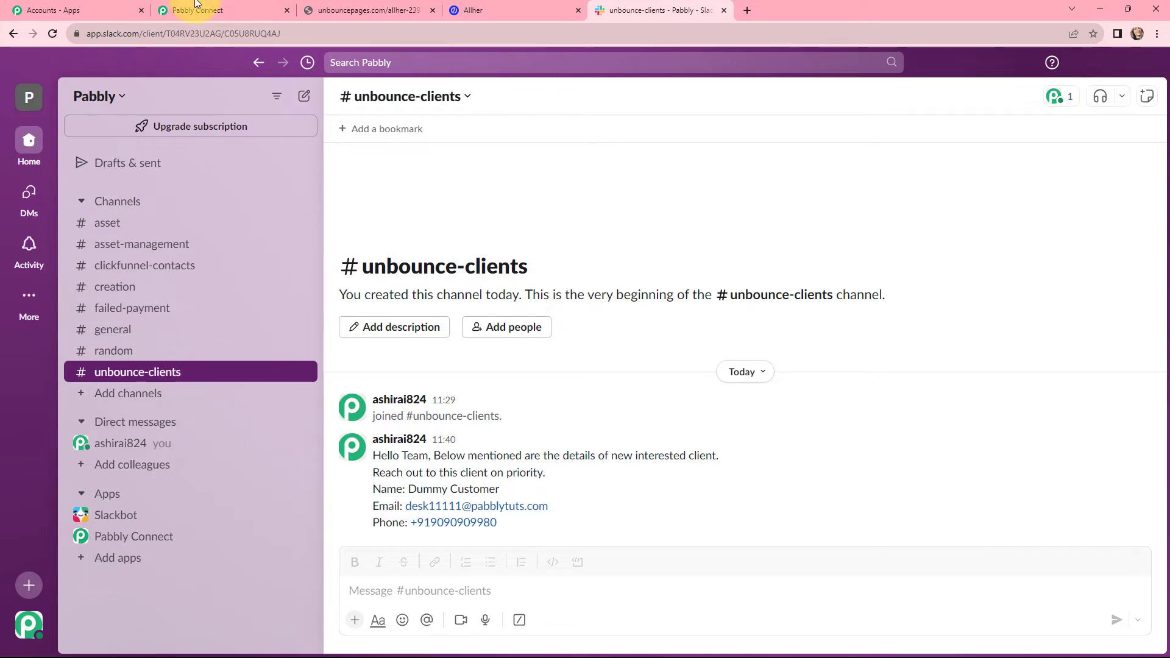
click(194, 10)
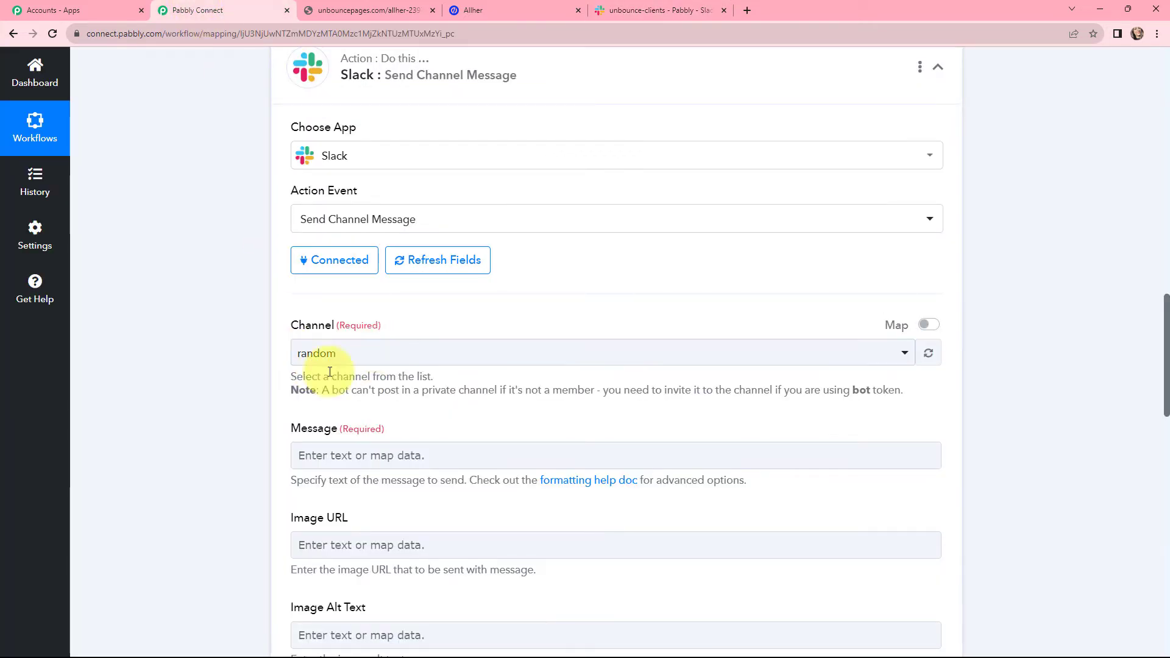
click(390, 356)
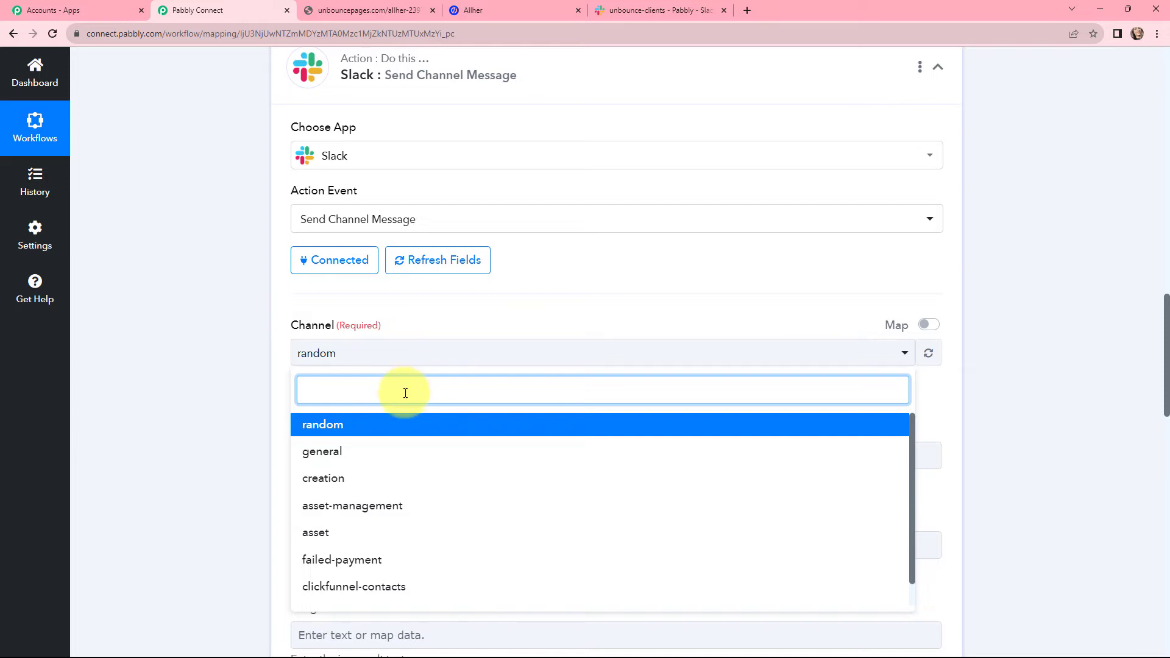
text(UN)
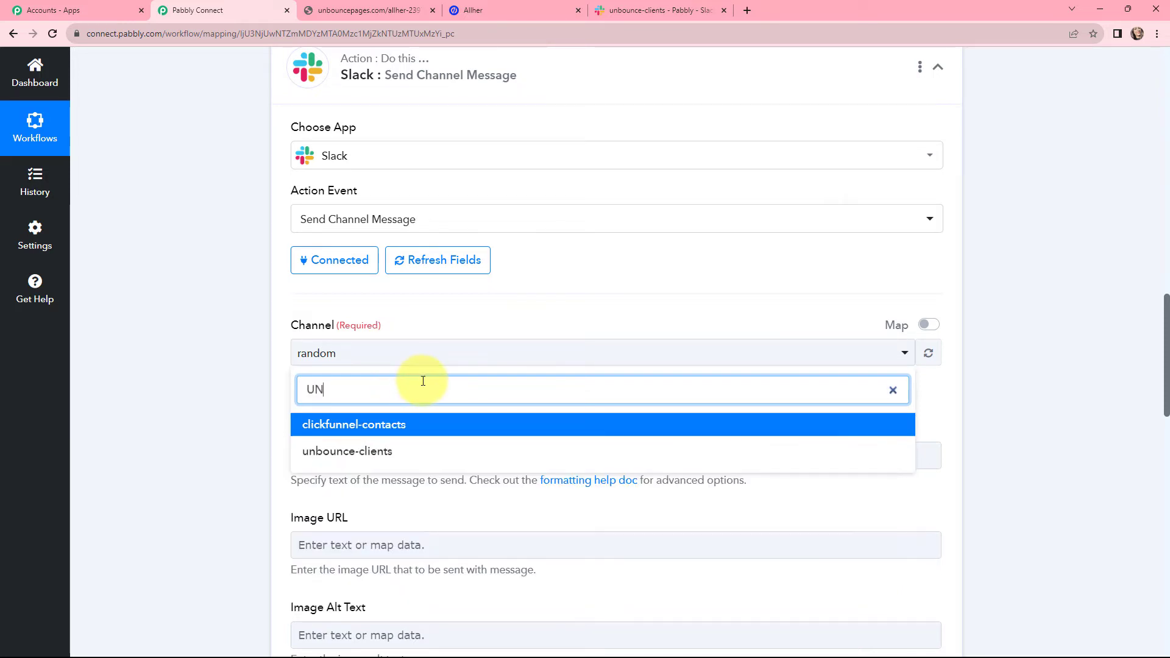
click(373, 450)
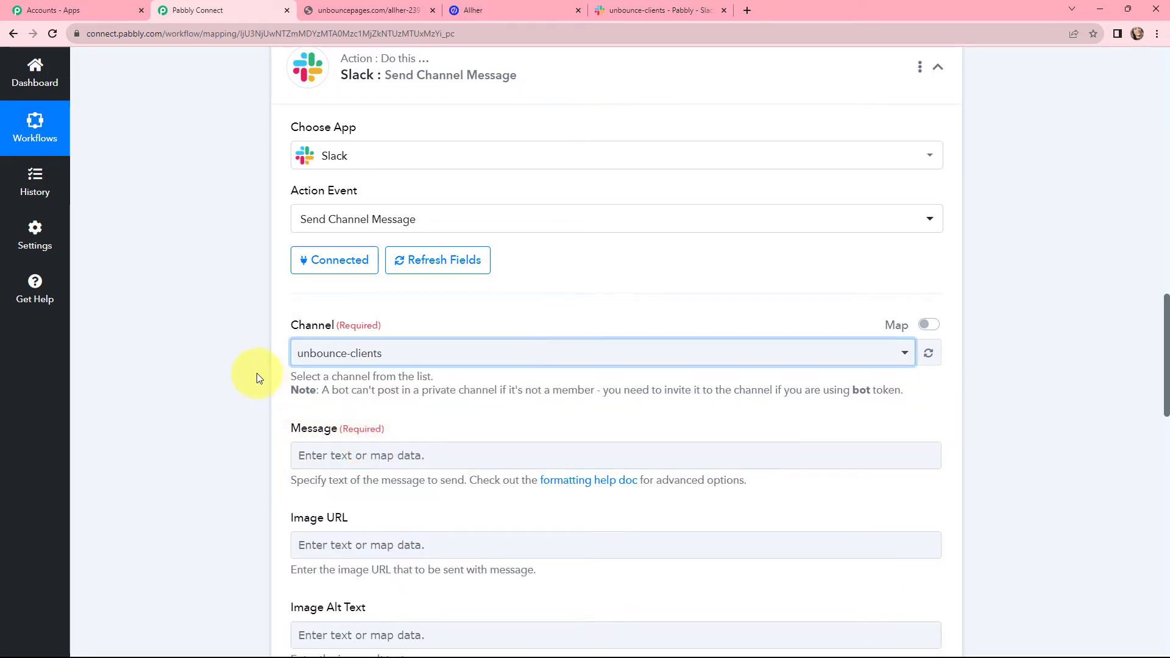
Step: Write the message "Hello Team, Below mentioned are the details of new interested client. Reach out to this client on priority." with Name:, Email: and Phone: lines
scroll(472, 383, down, 1)
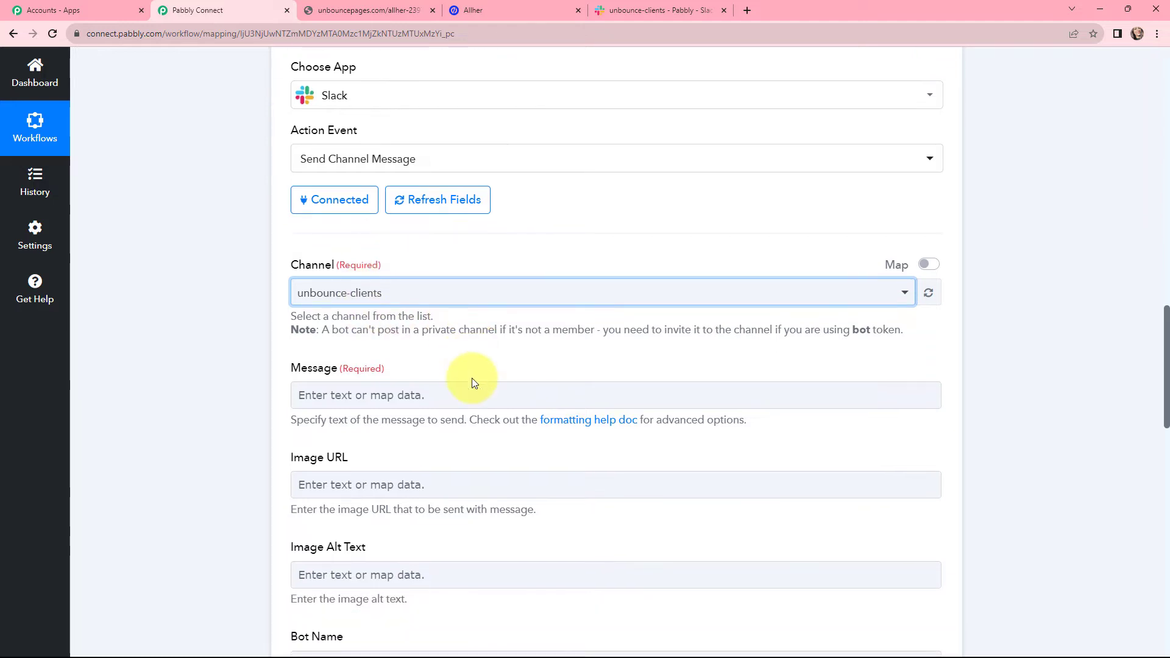
click(420, 398)
text(Hello Team, Below mentioned are the details of new interested client. Reach out to this client on priority.  Name: Email: Phone:)
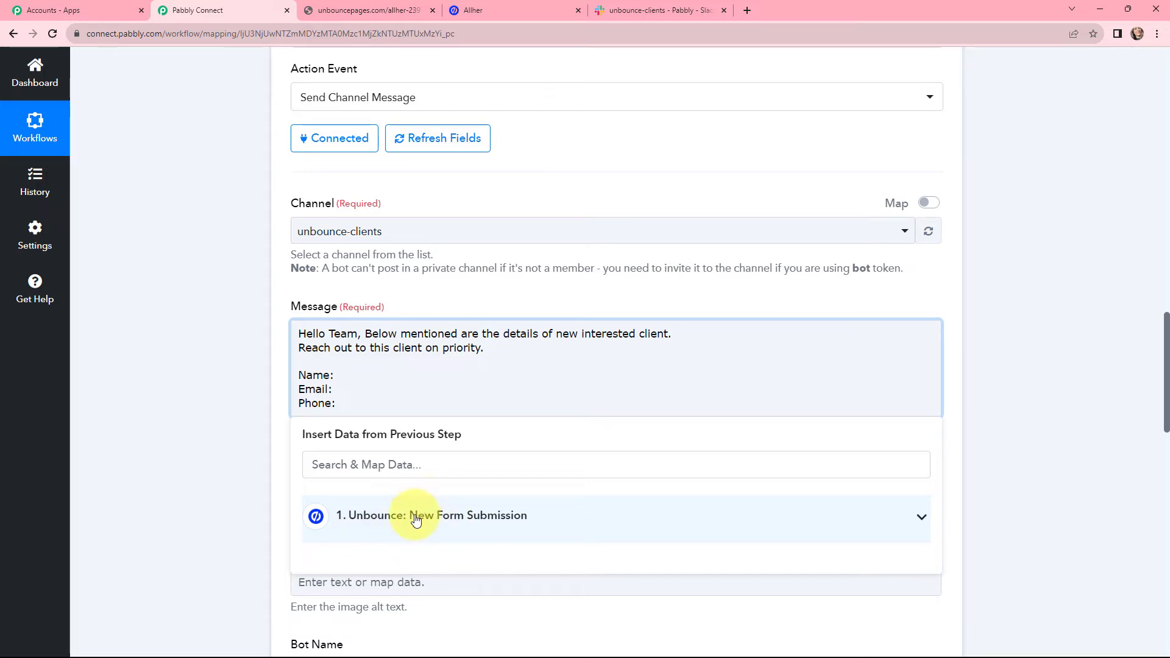
Step: Map the Unbounce response's Data Json First Name 0 field after "Name:" in the message
click(468, 524)
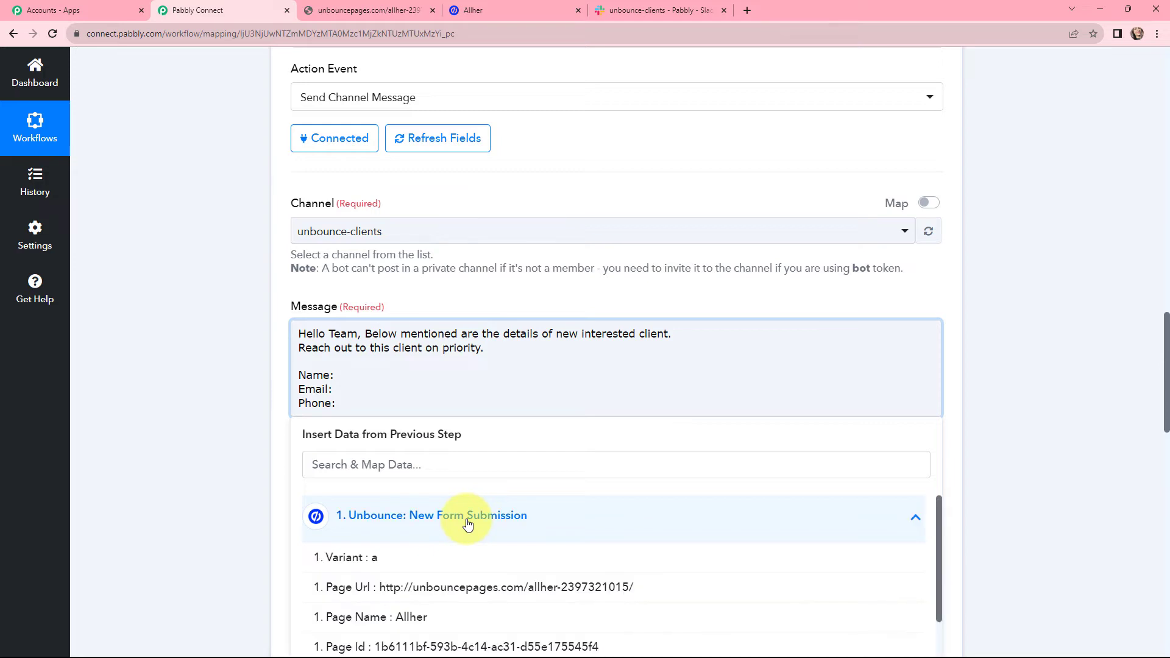
scroll(467, 524, down, 5)
click(467, 464)
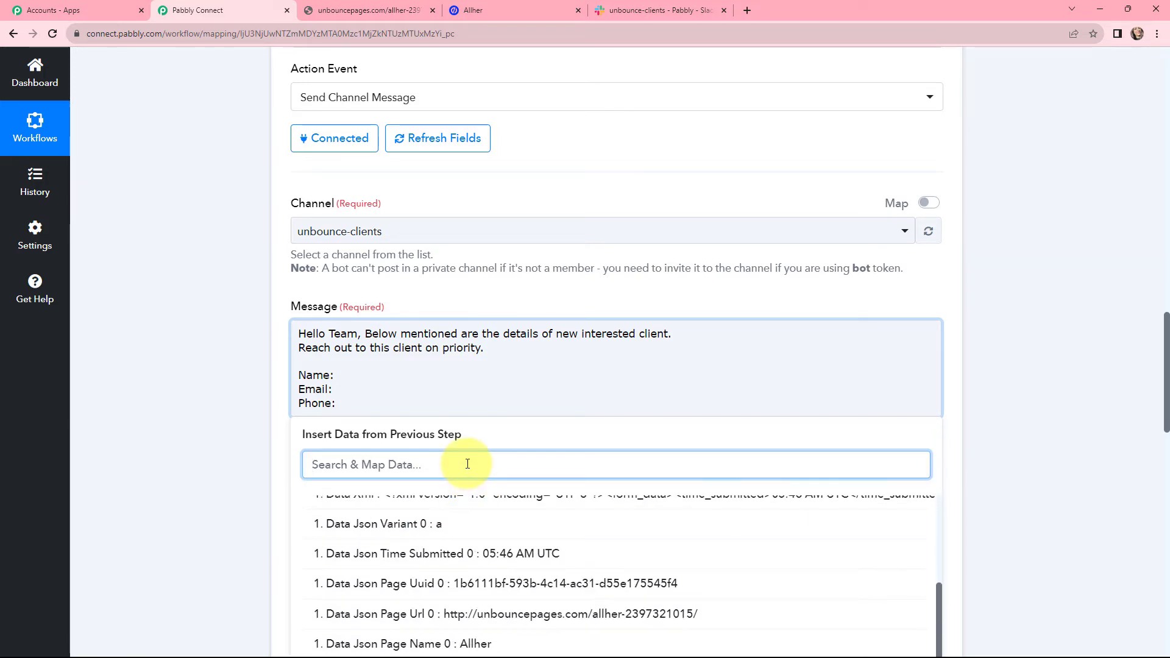
text(NAME)
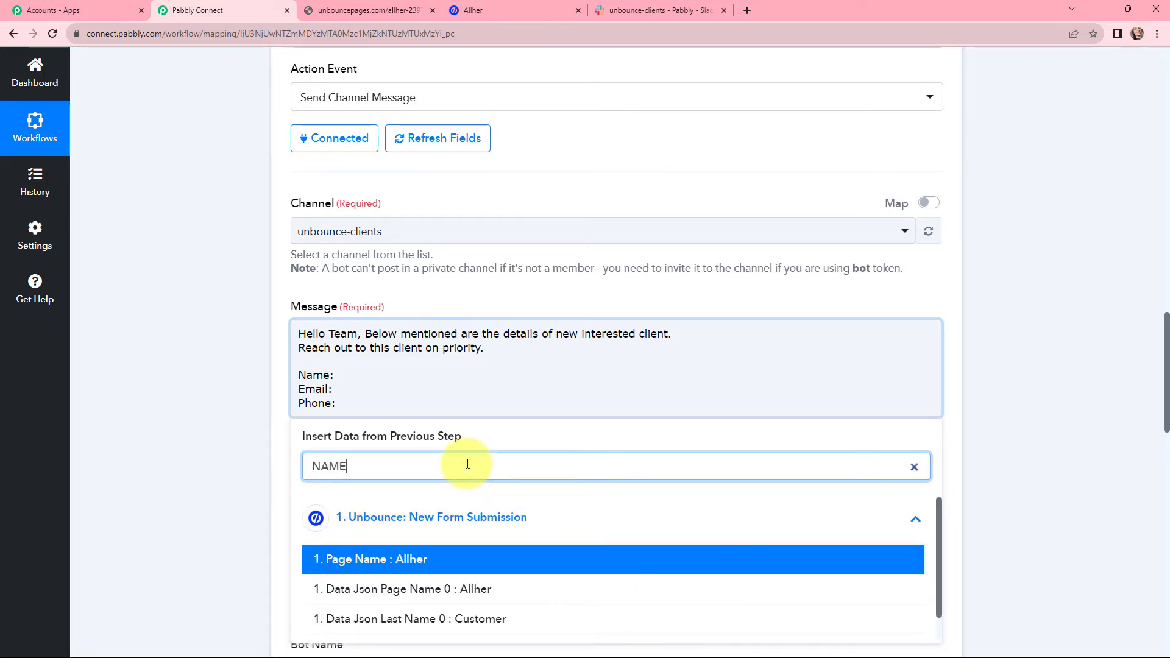
scroll(486, 588, down, 1)
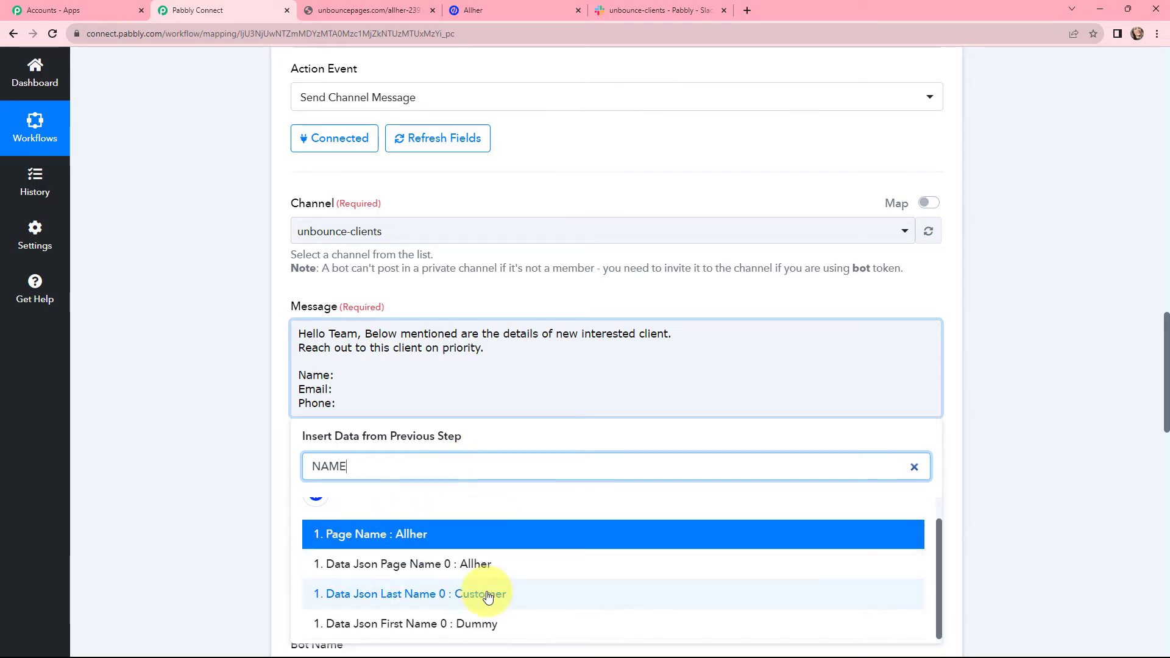
scroll(488, 594, down, 1)
click(484, 588)
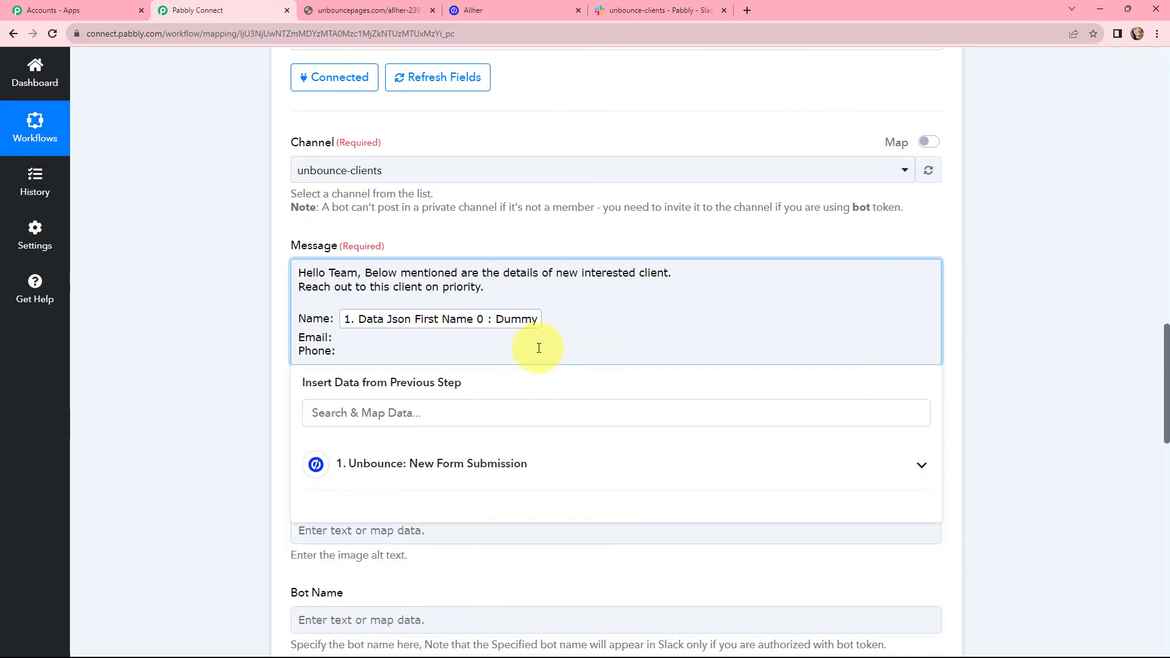
Step: Map the Data Json Last Name 0 field directly after the first name in the message
click(516, 470)
click(512, 412)
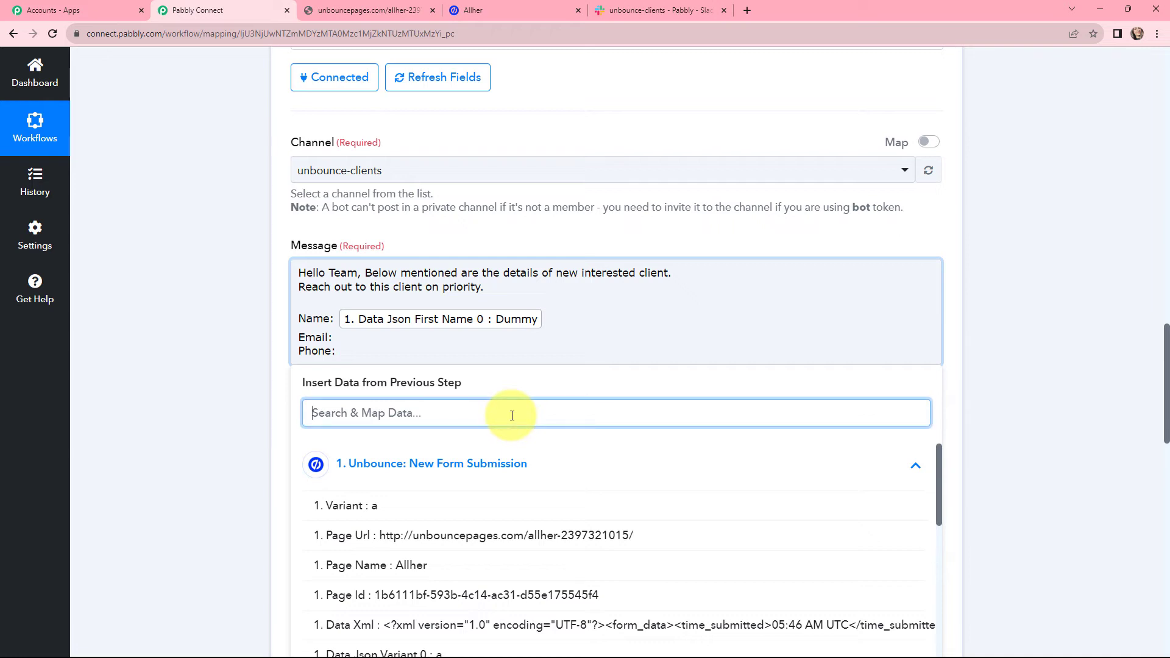
text(LAST)
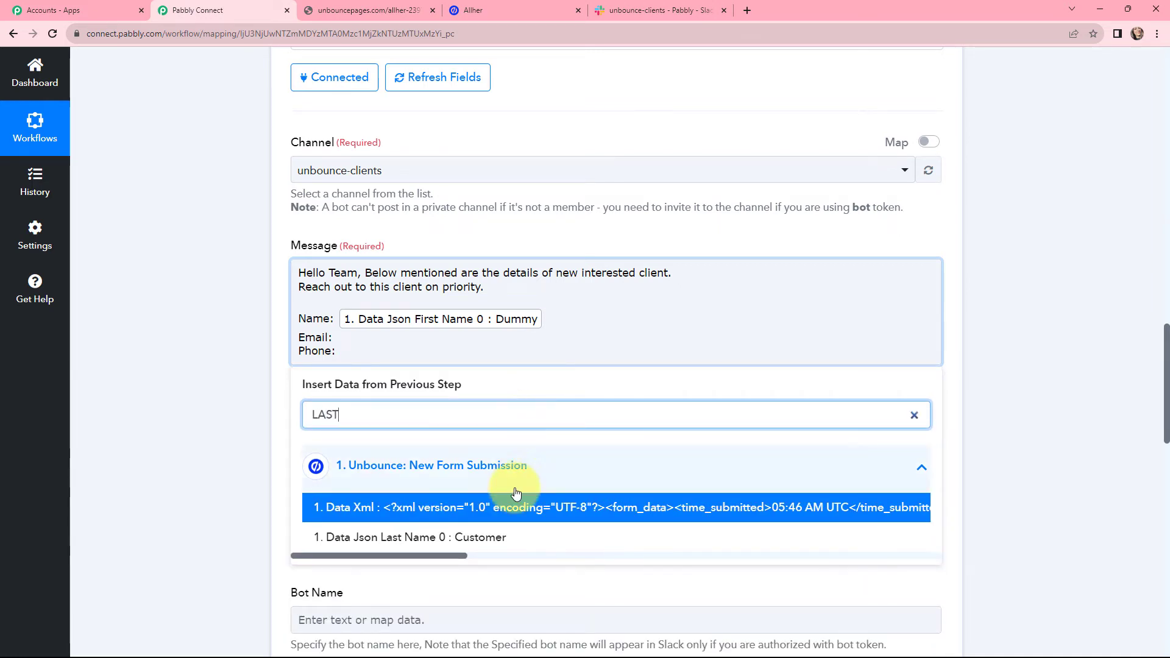
click(477, 537)
Step: Map the Data Json Email 0 field after "Email:" in the message
click(366, 338)
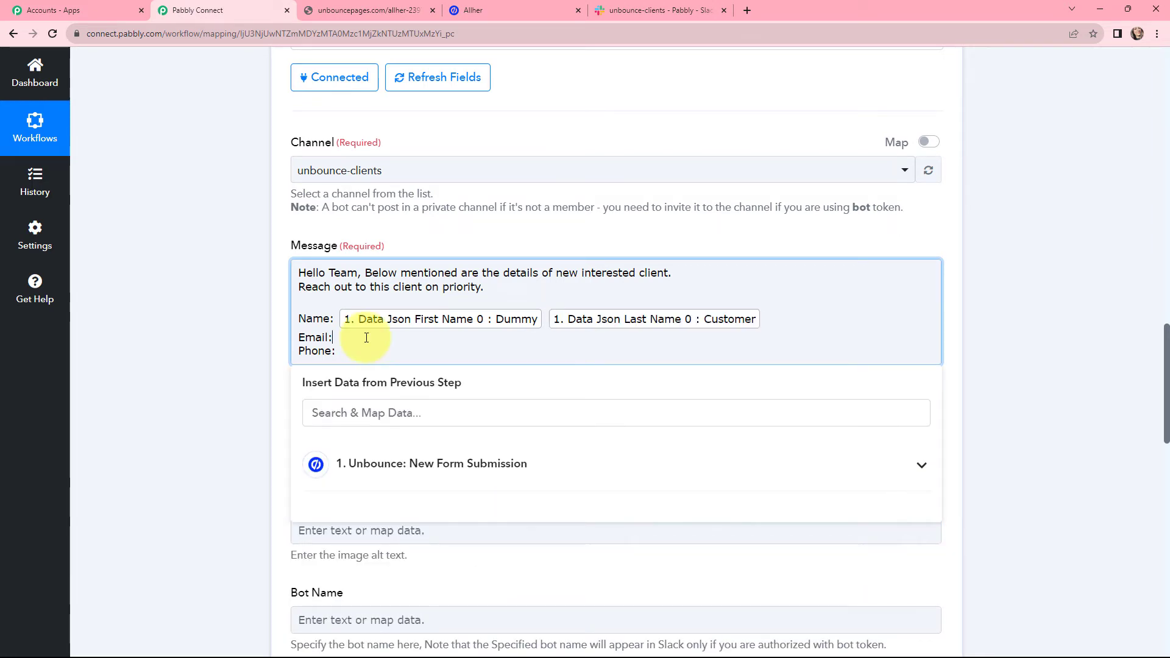
click(470, 464)
click(439, 412)
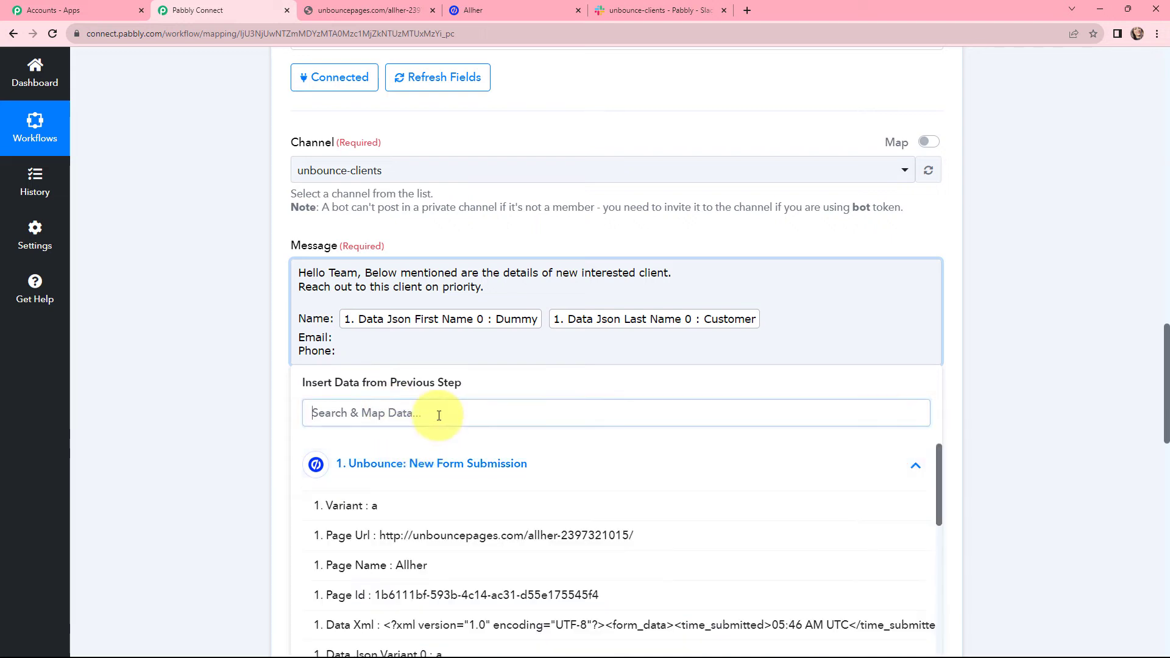
text(EMAI)
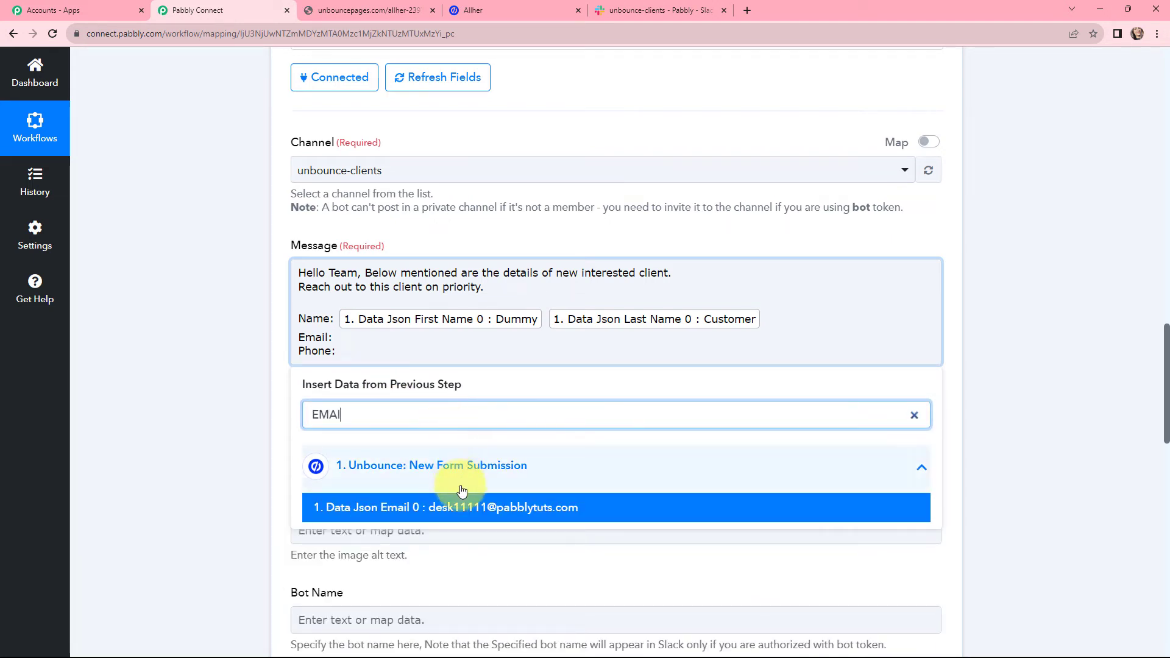
click(461, 506)
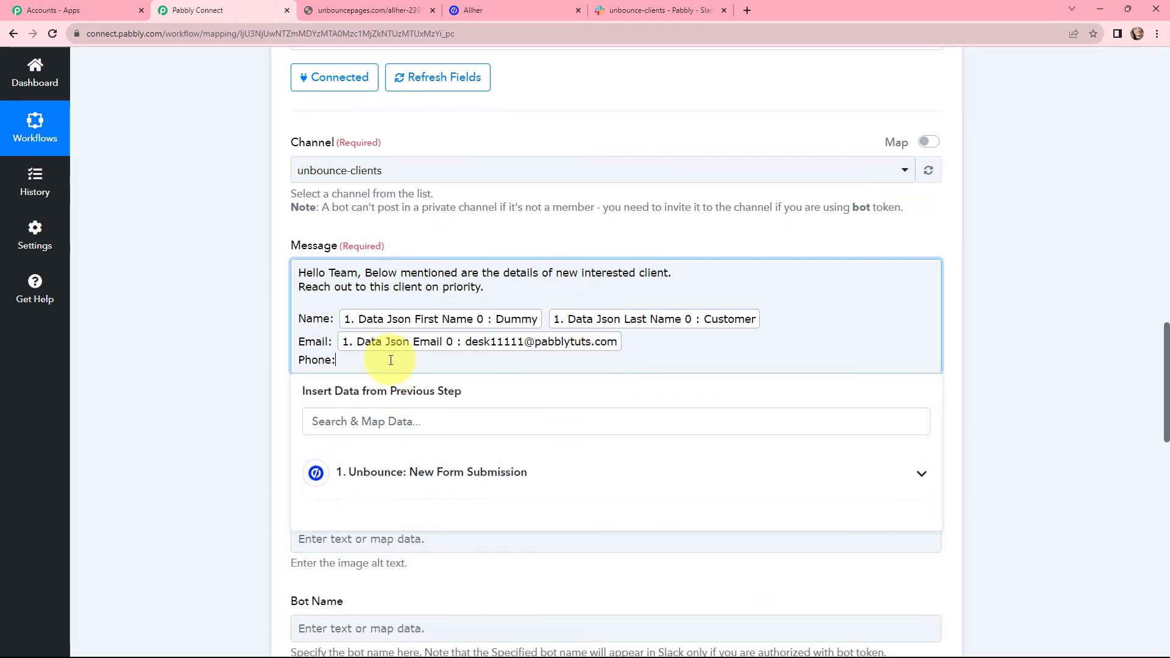
Step: Map the Data Json Mobile Number 0 field after "Phone:" in the message
click(426, 473)
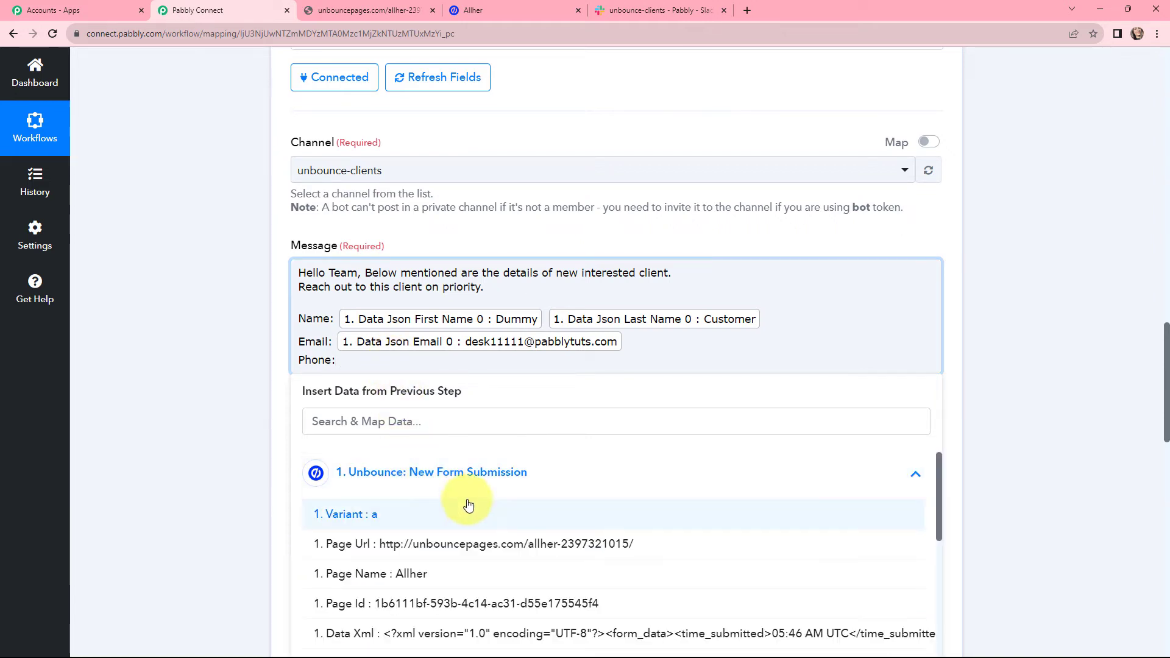
scroll(466, 512, down, 5)
click(485, 634)
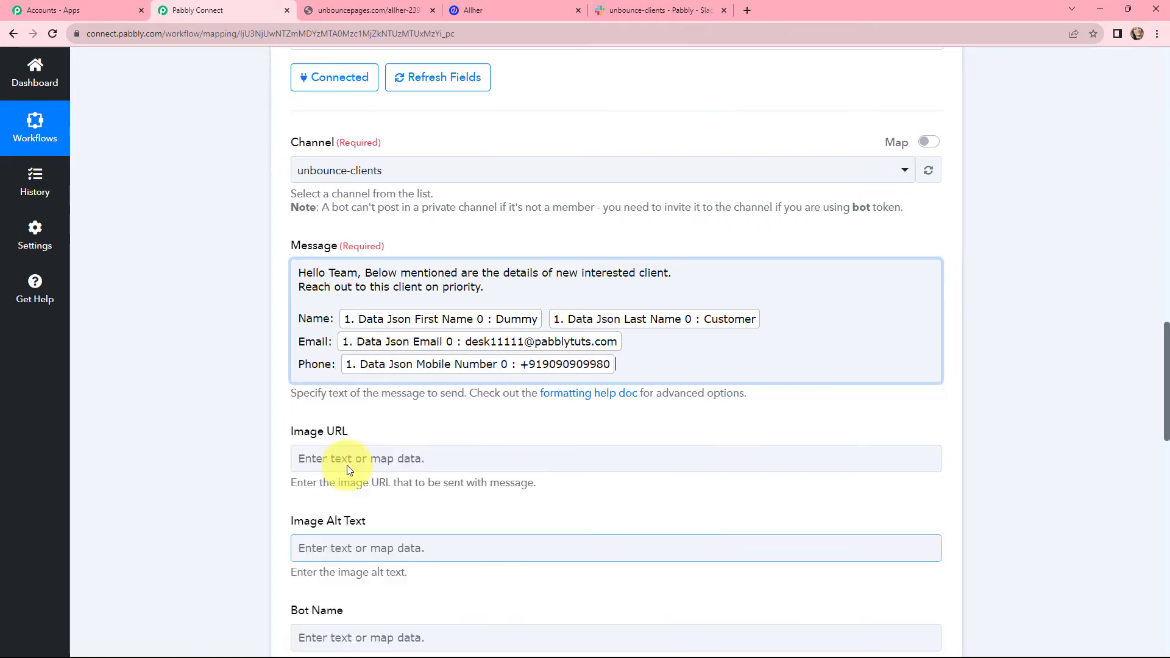
click(282, 329)
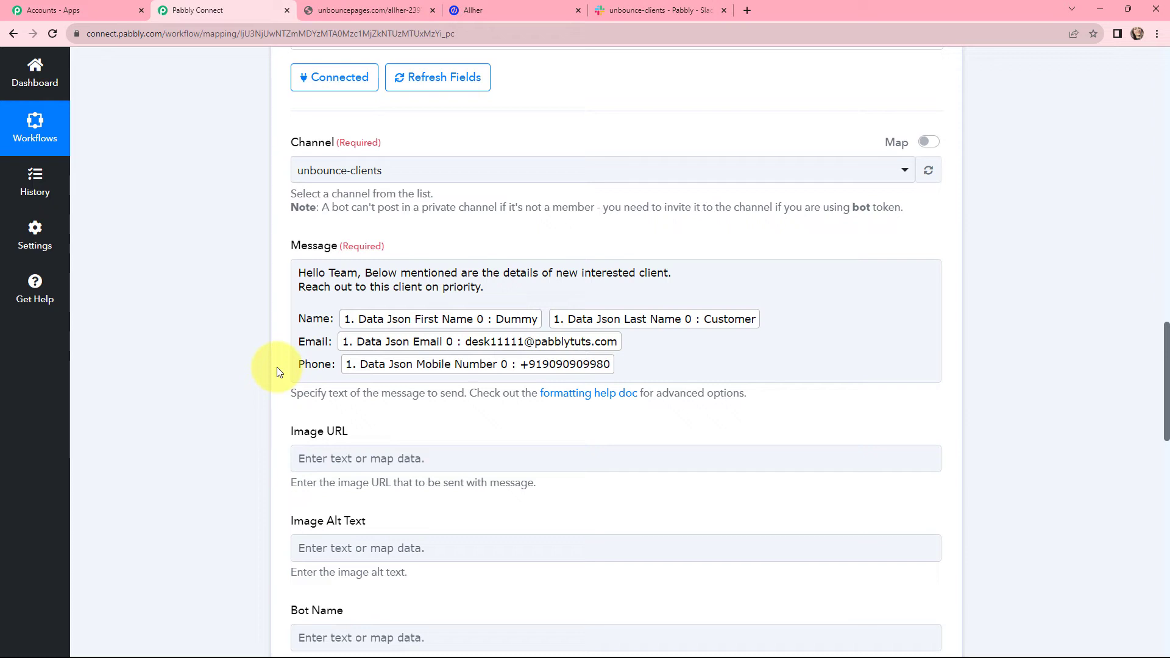
click(352, 367)
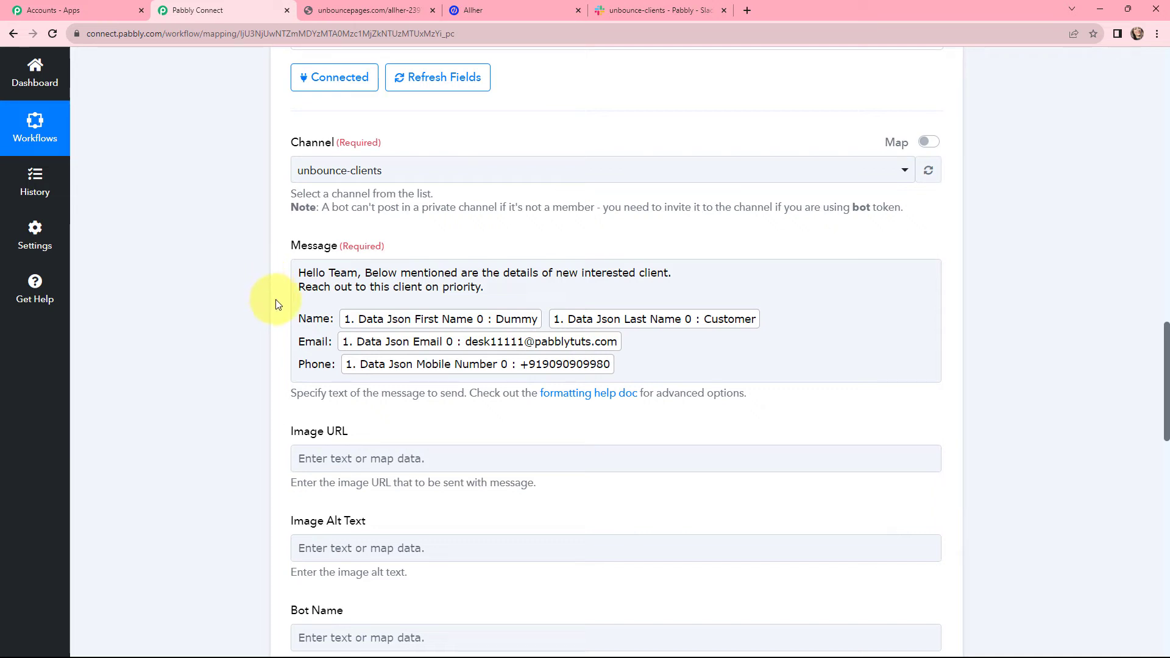
Step: Leave the remaining optional fields at their defaults, save the Slack action and send a test request
scroll(248, 334, down, 1)
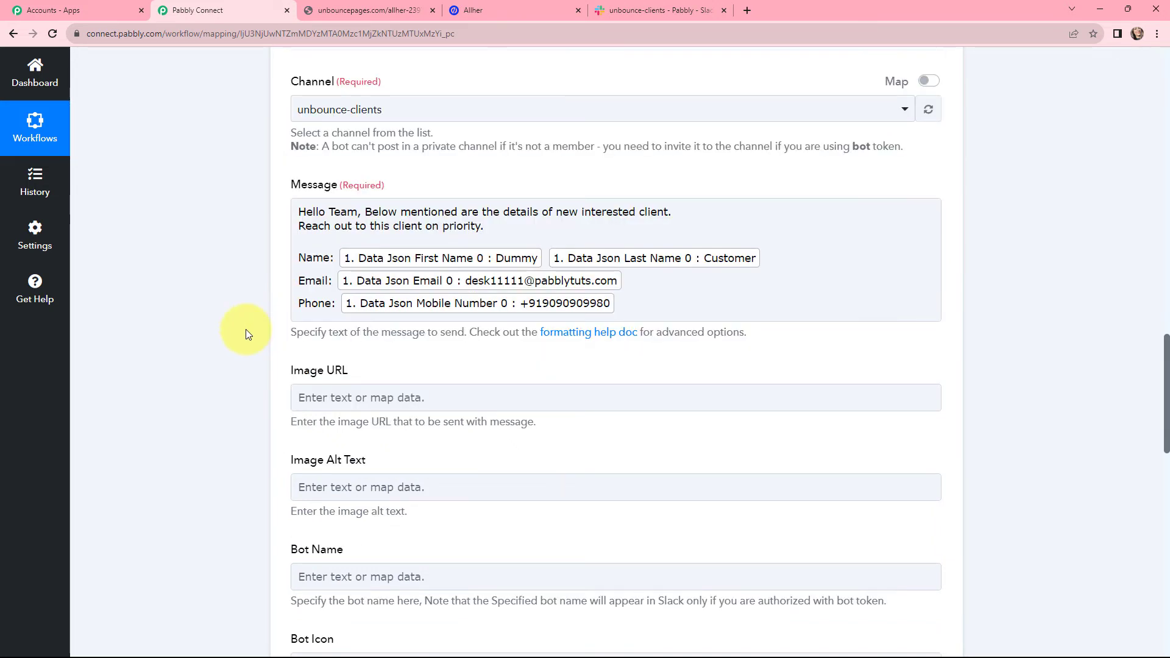
scroll(251, 300, down, 3)
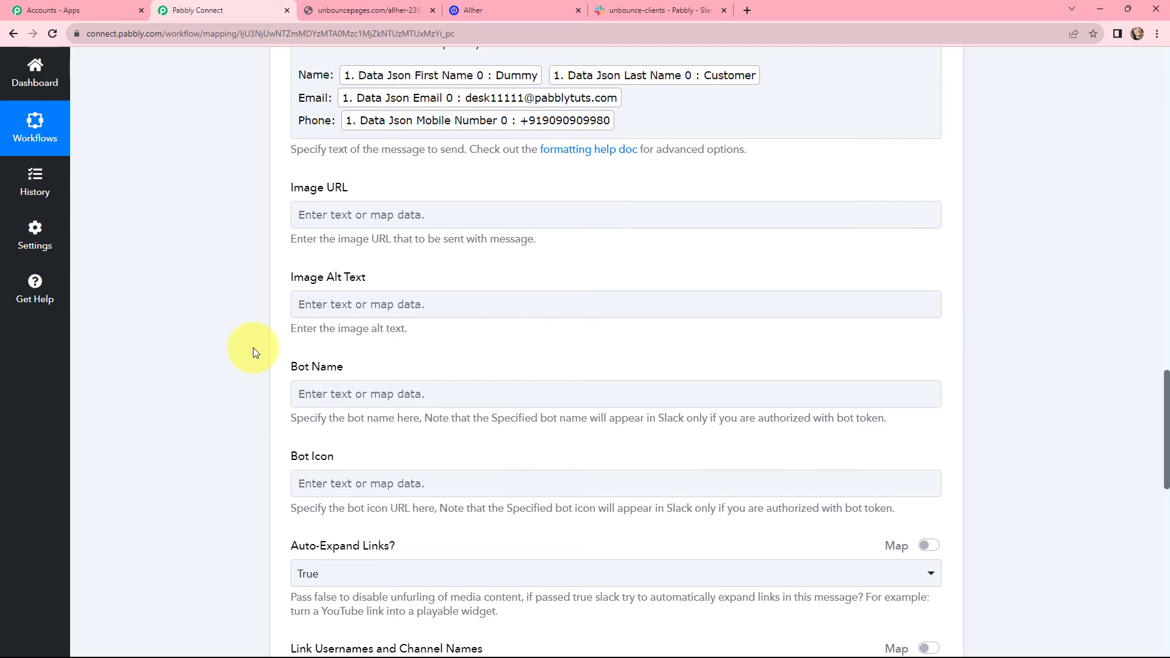
scroll(253, 349, down, 6)
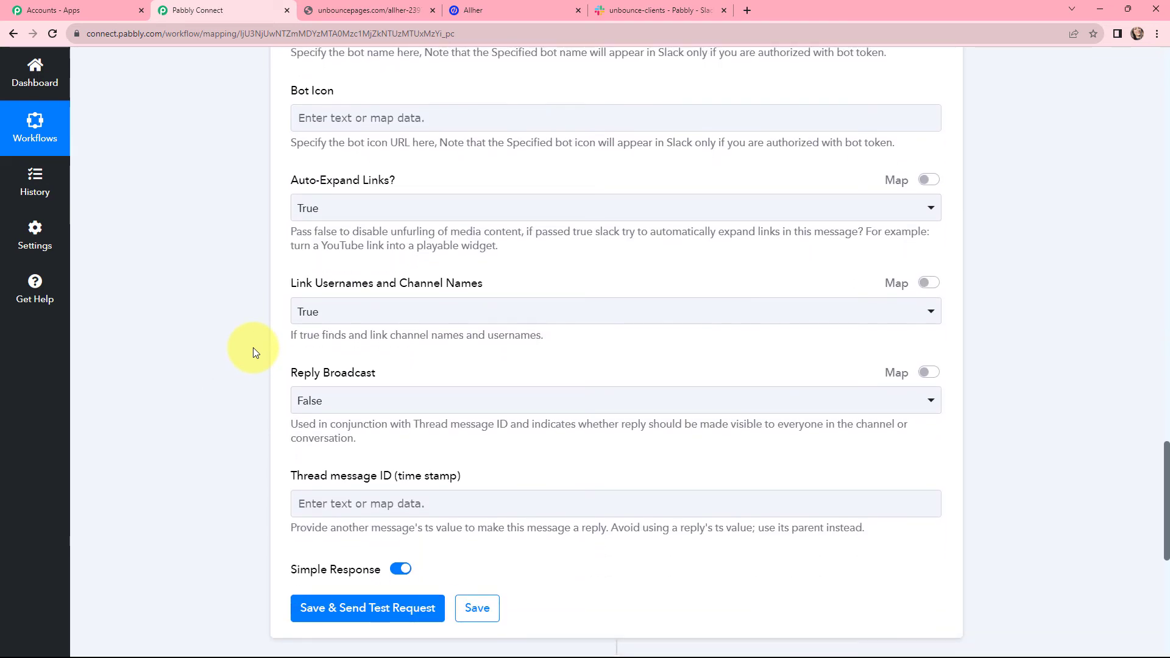
click(363, 609)
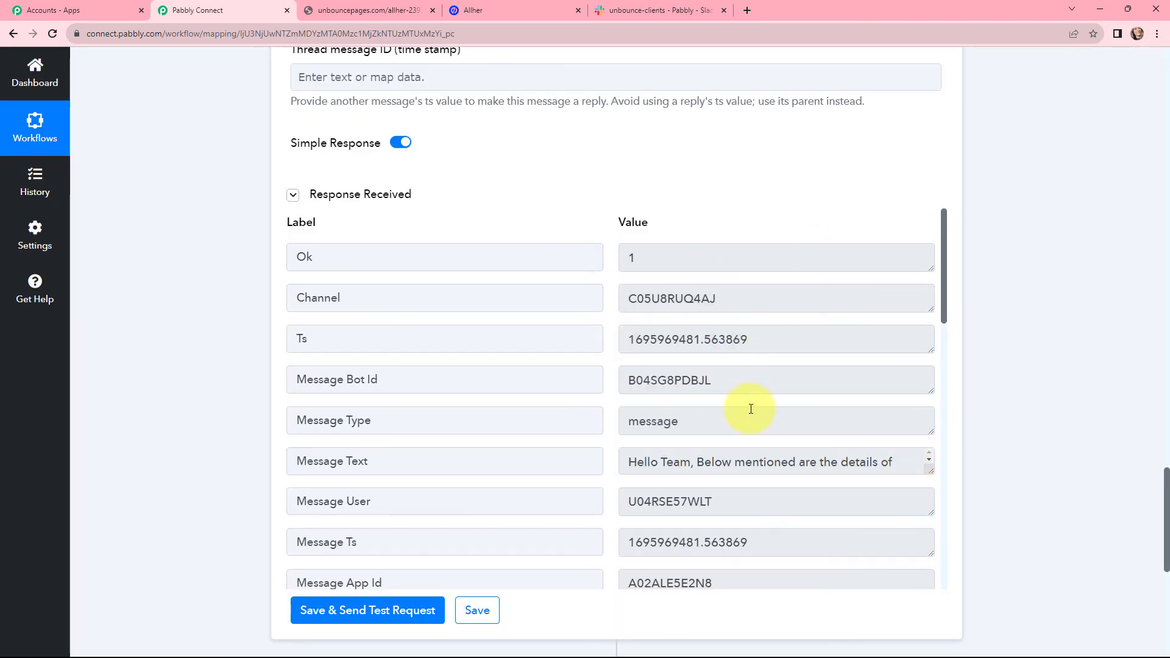
Step: Enlarge the response's Message Text, check the test message in Slack's unbounce-clients channel and return to Pabbly Connect
drag(931, 470, 960, 615)
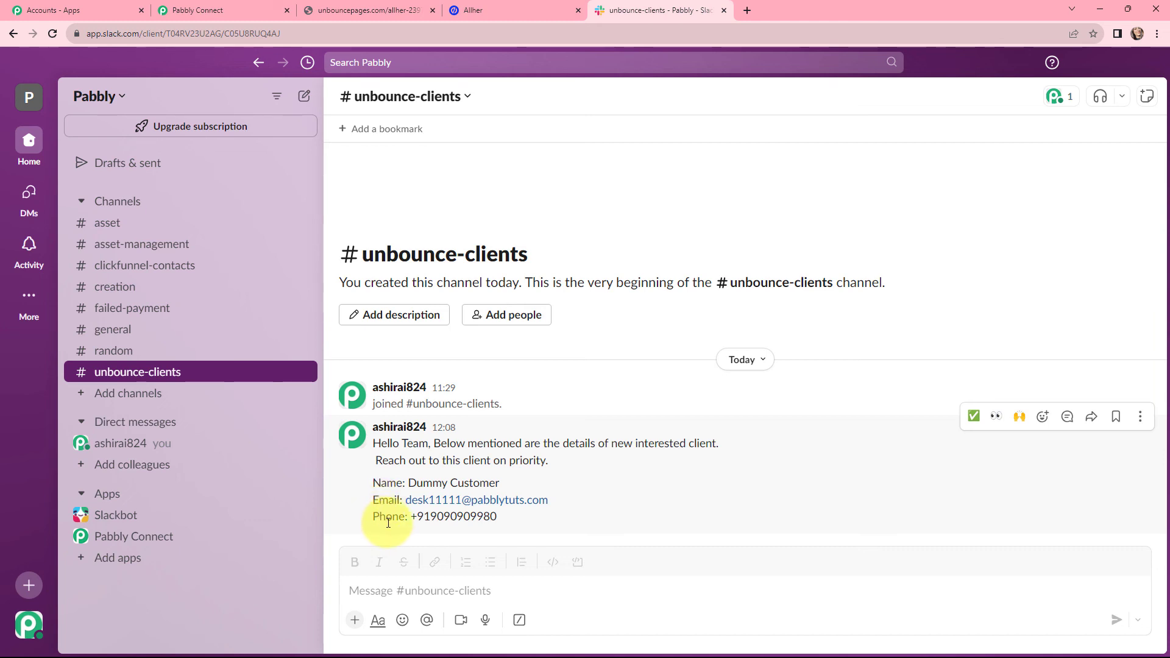
key(ctrl+2)
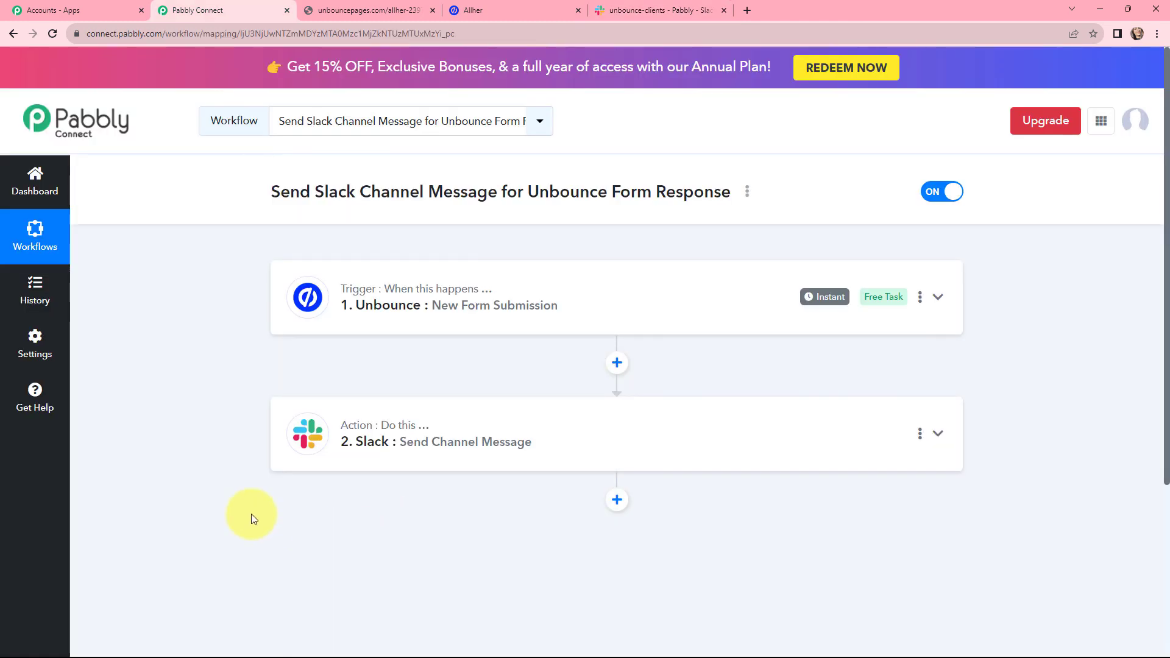